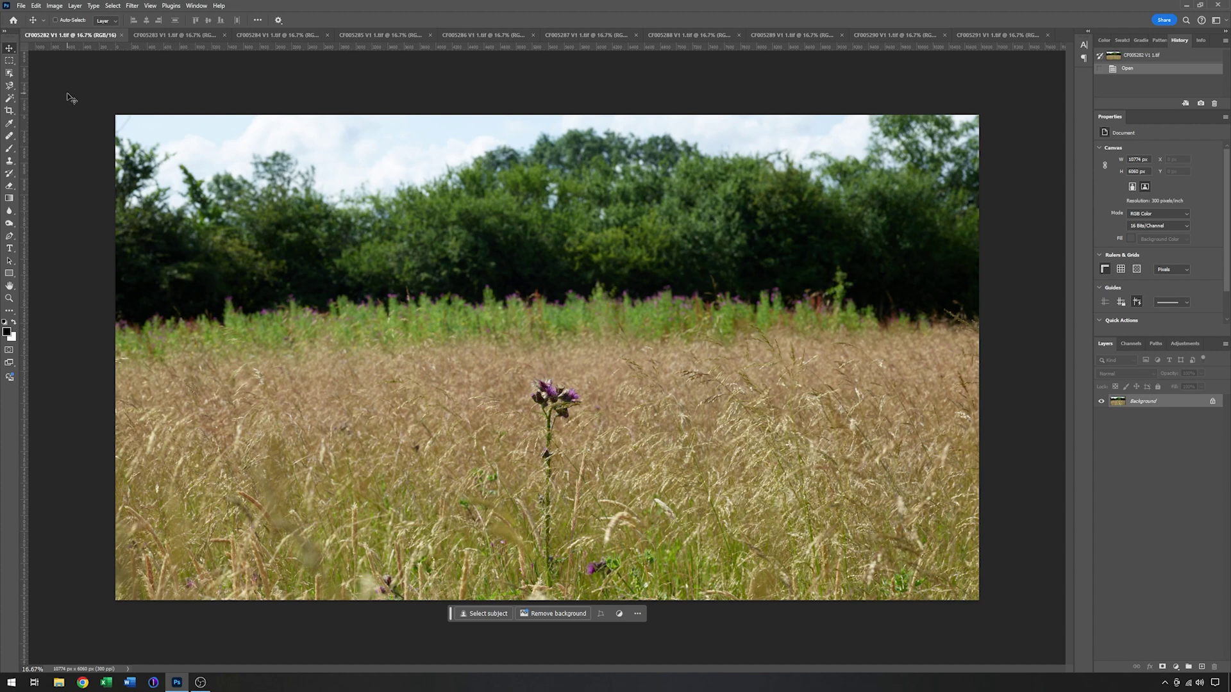
# Look through the open field photos to compare the grass and thistle from frame to frame.
pyautogui.click(167, 35)
pyautogui.click(282, 35)
pyautogui.click(385, 35)
pyautogui.click(455, 36)
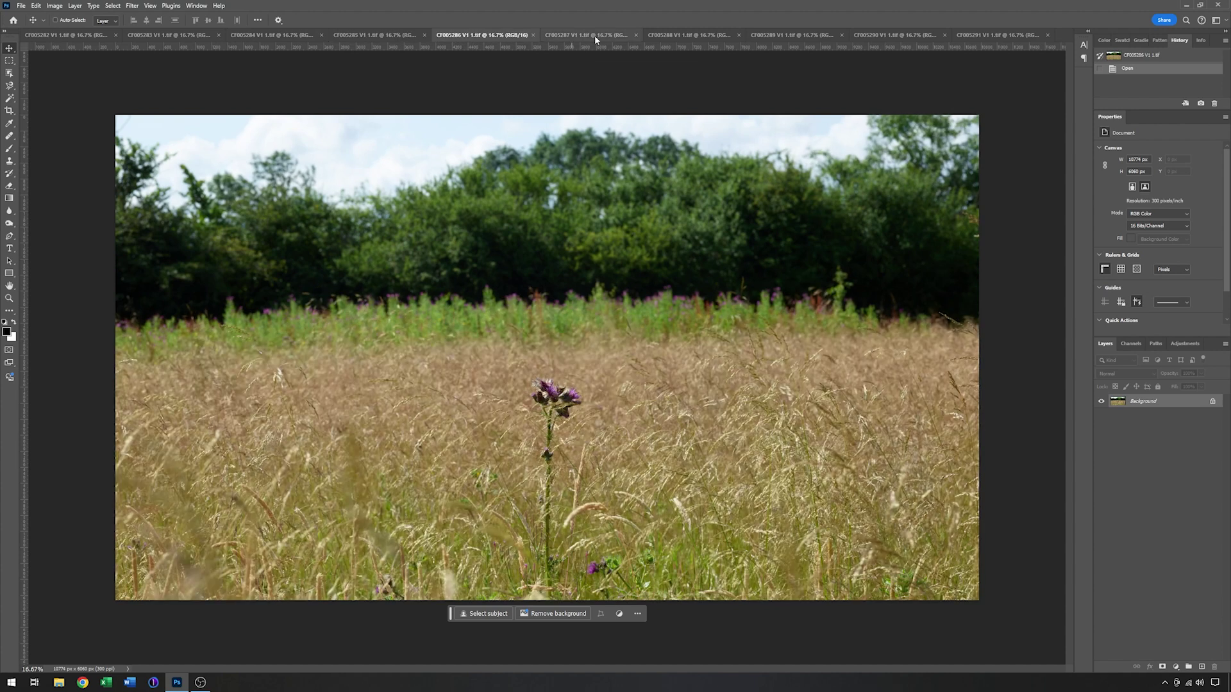
pyautogui.click(705, 37)
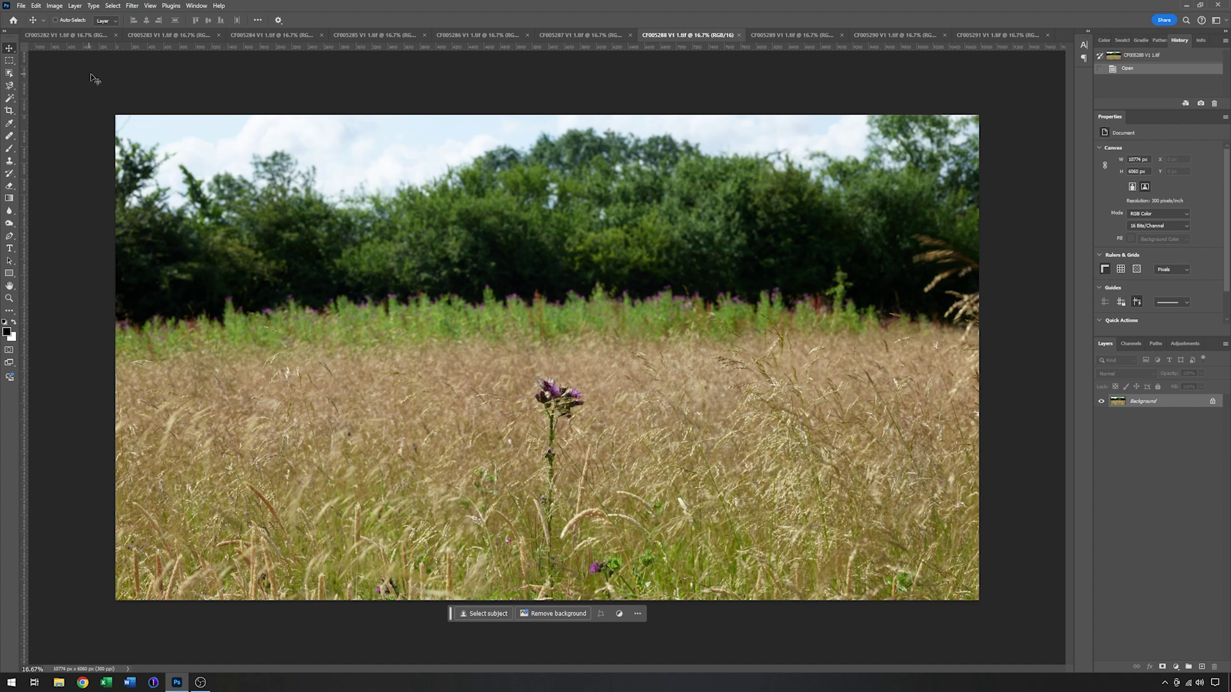
# Load all the open photos as layers of one new document with Load Files into Stack, without automatic alignment.
pyautogui.click(21, 5)
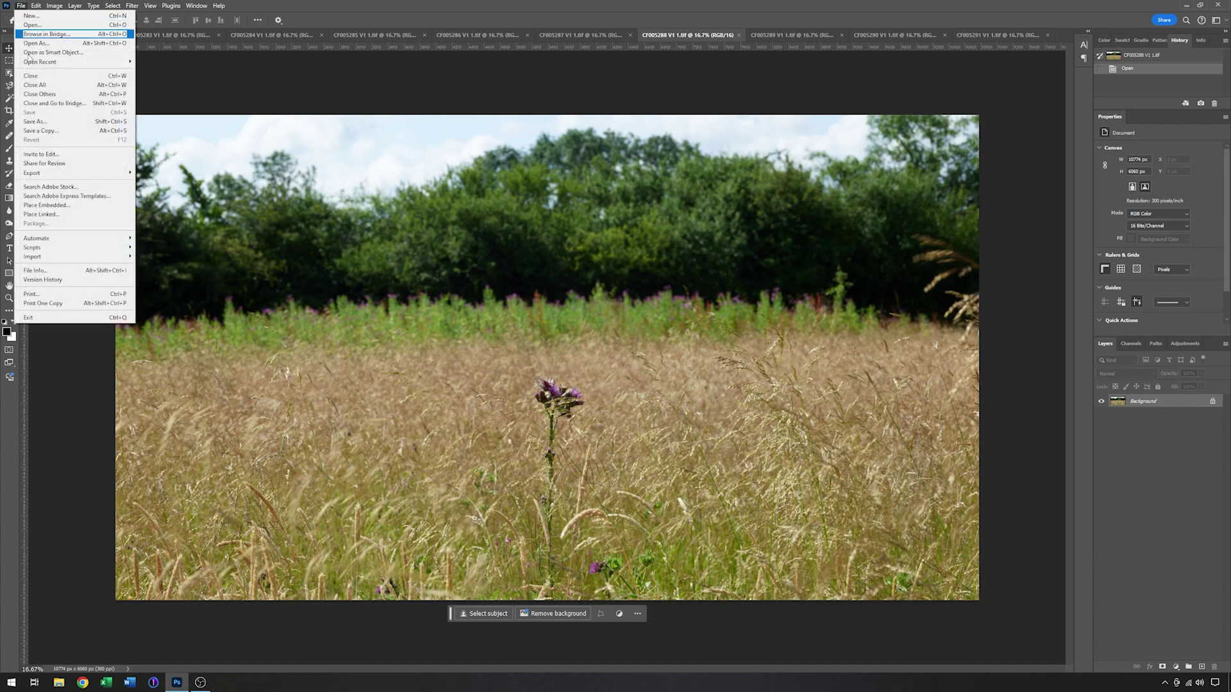
pyautogui.moveTo(75, 248)
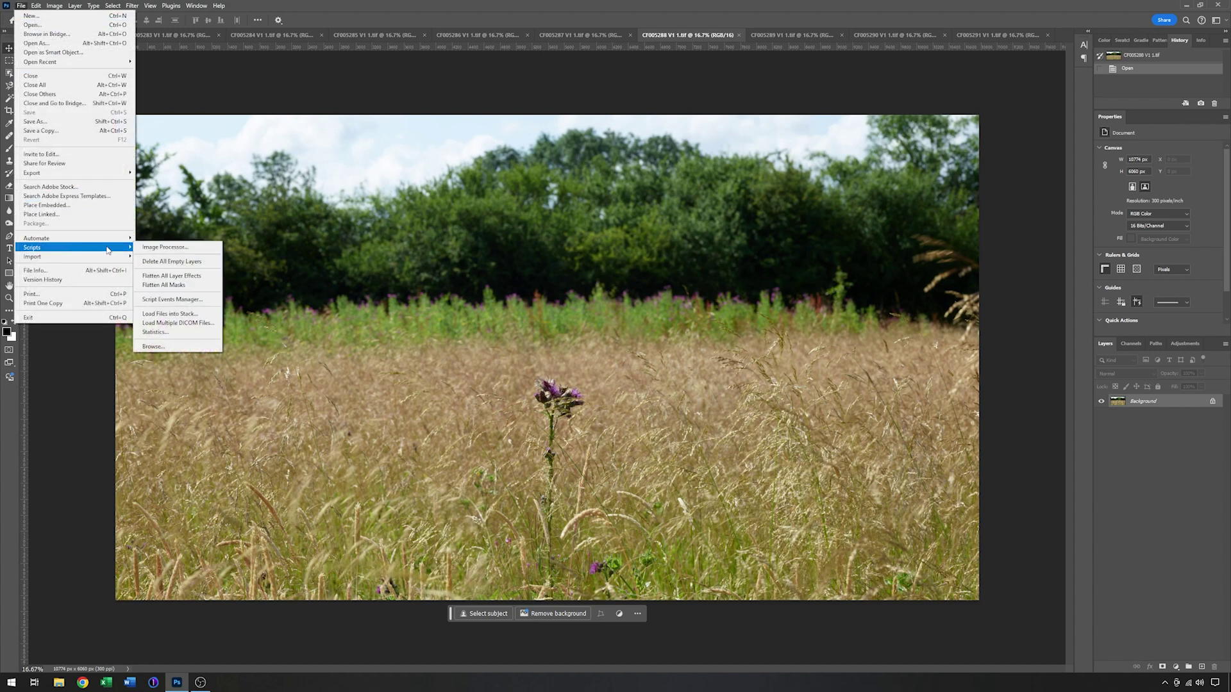
pyautogui.click(161, 315)
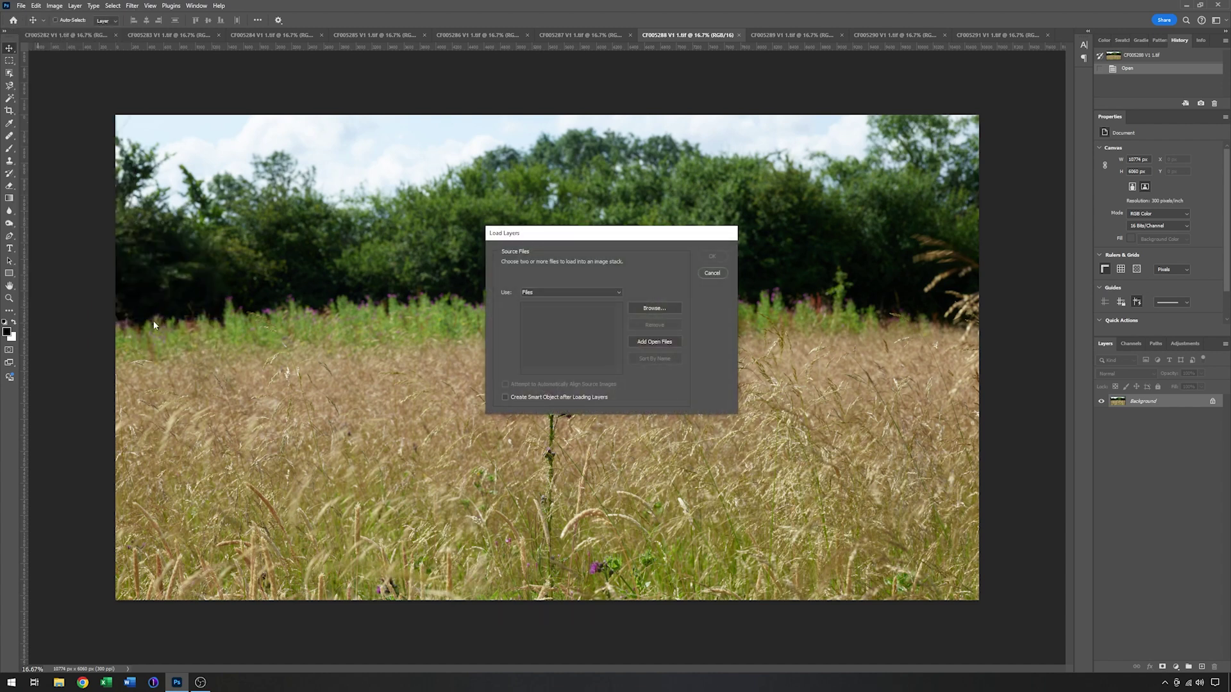
pyautogui.click(667, 345)
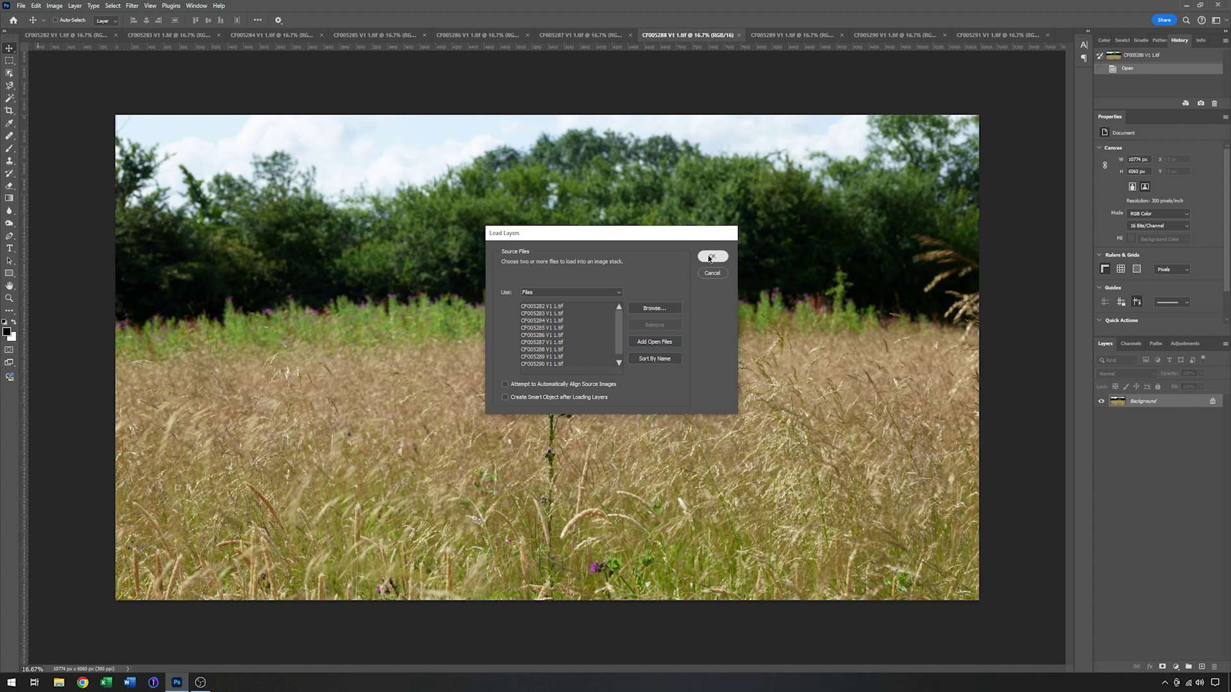
pyautogui.click(706, 257)
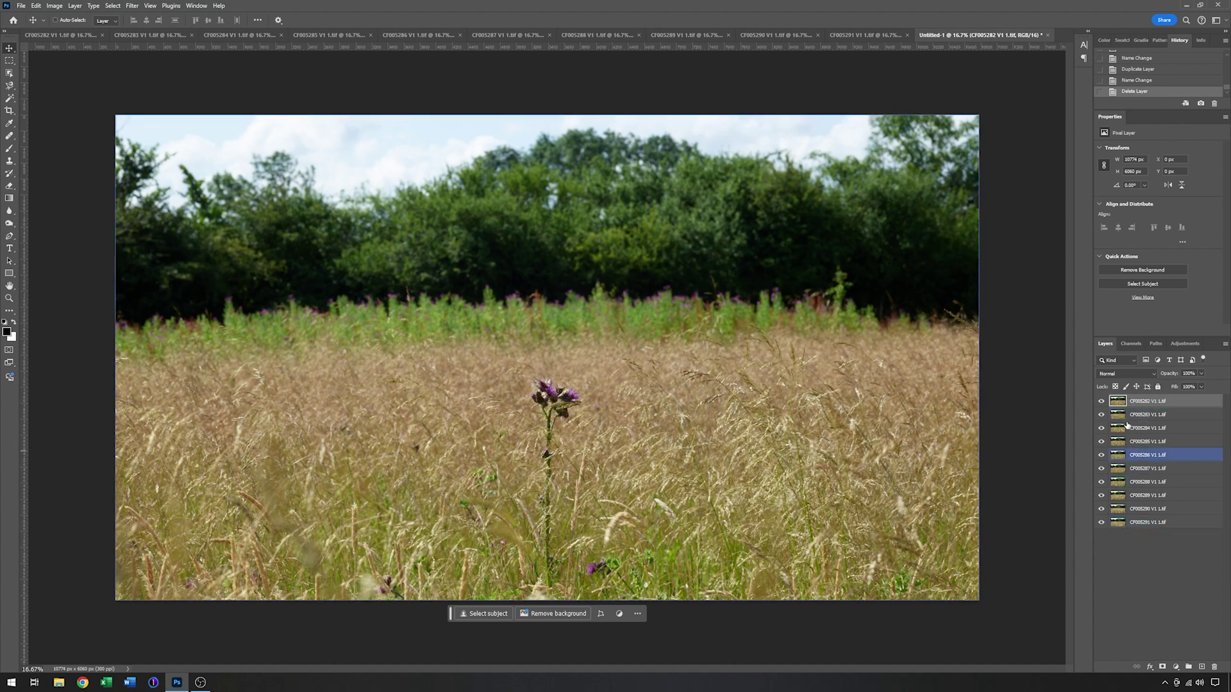
# Close the individual source photos, keeping only the stacked Untitled-1 document open.
pyautogui.click(906, 36)
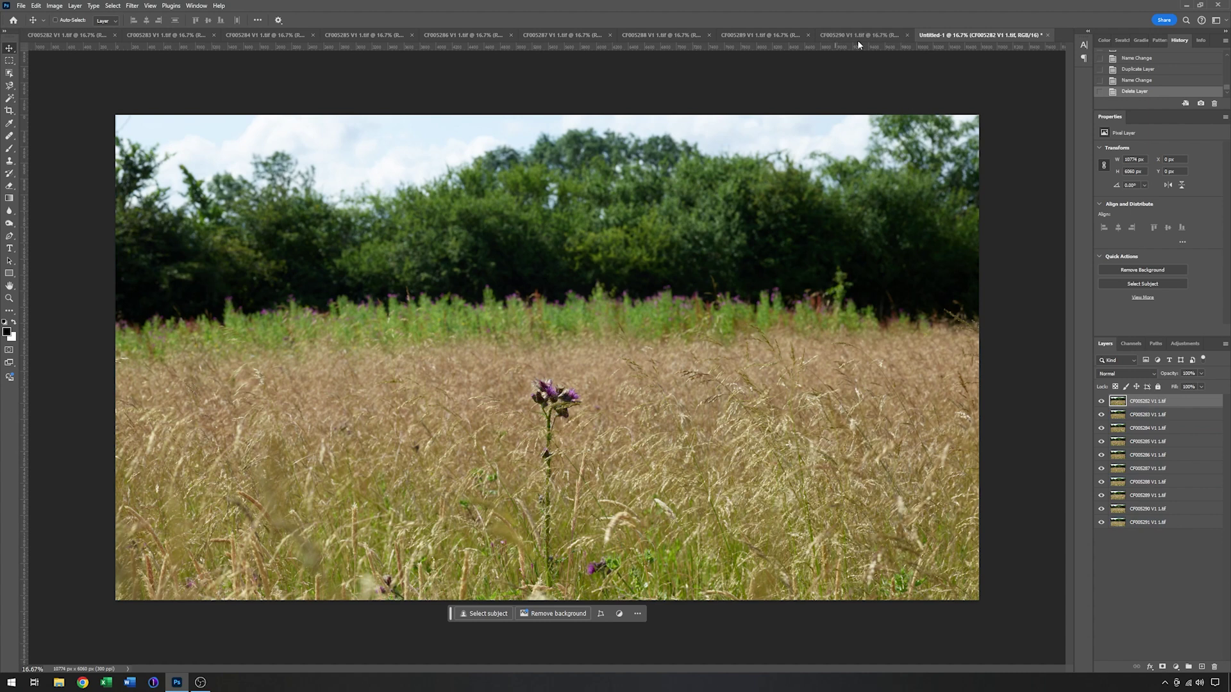
pyautogui.click(908, 34)
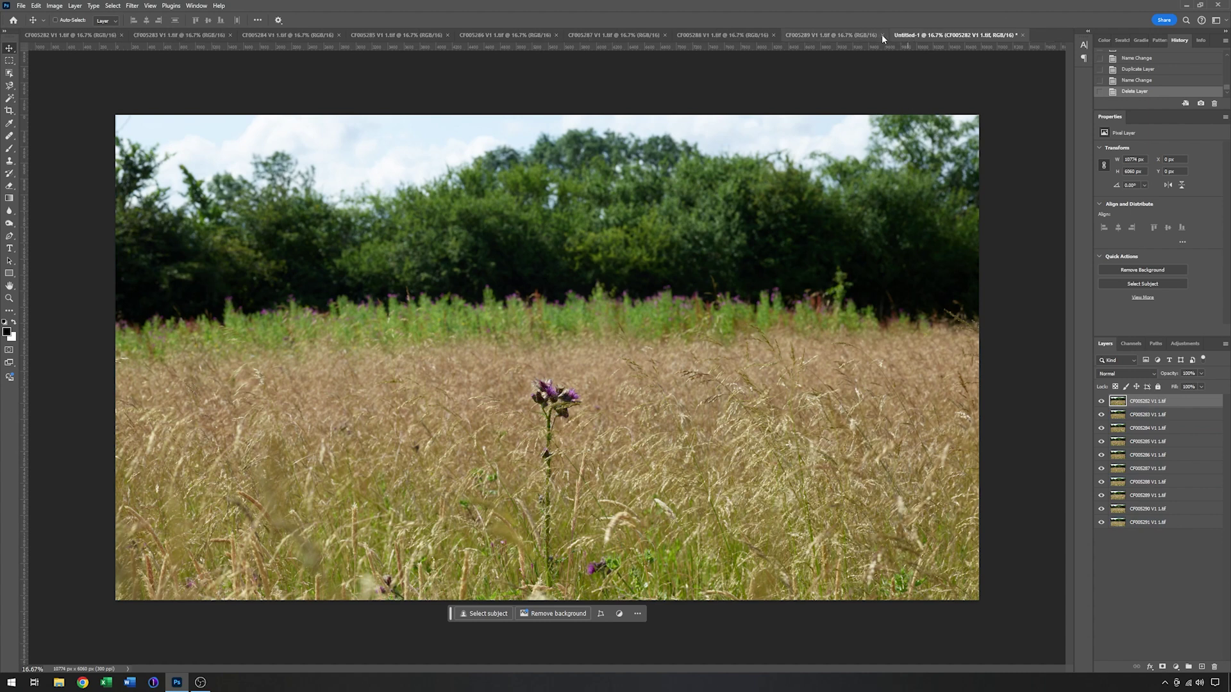
pyautogui.click(881, 35)
pyautogui.hotkey('alt', 'ctrl', 'p')
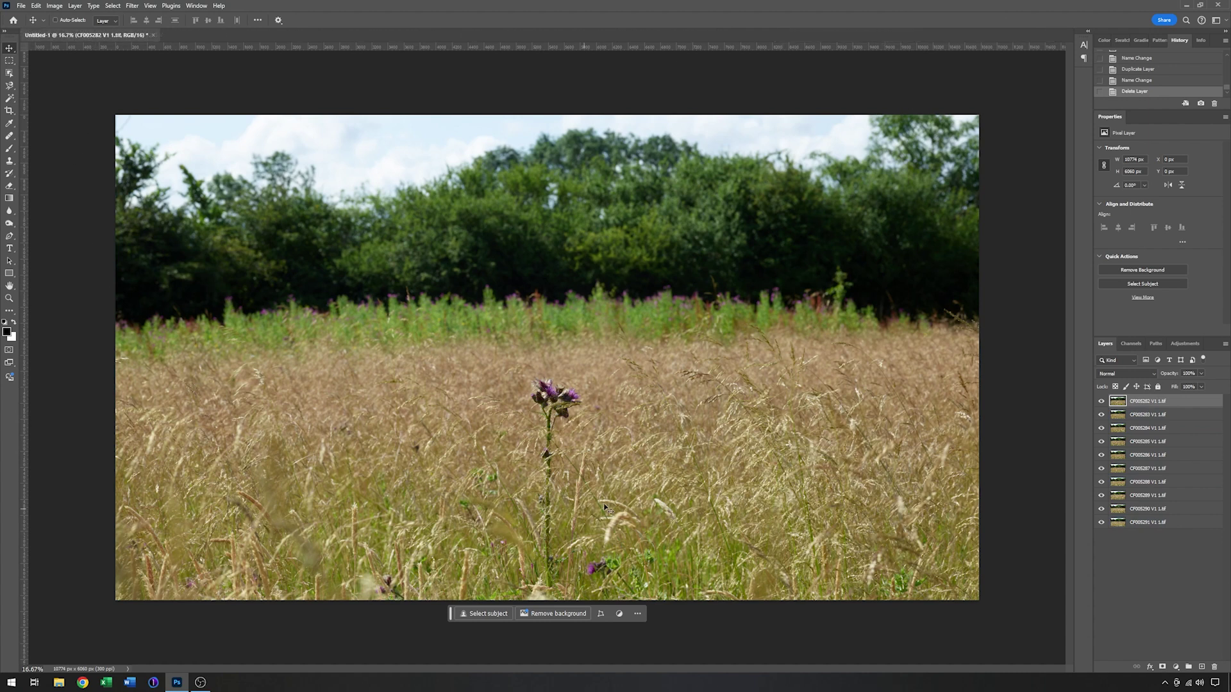
# Hide the top layers one after another at 100% zoom to examine how the grass beside the thistle moves between frames.
pyautogui.keyDown('shift'); pyautogui.click(1147, 522); pyautogui.keyUp('shift')
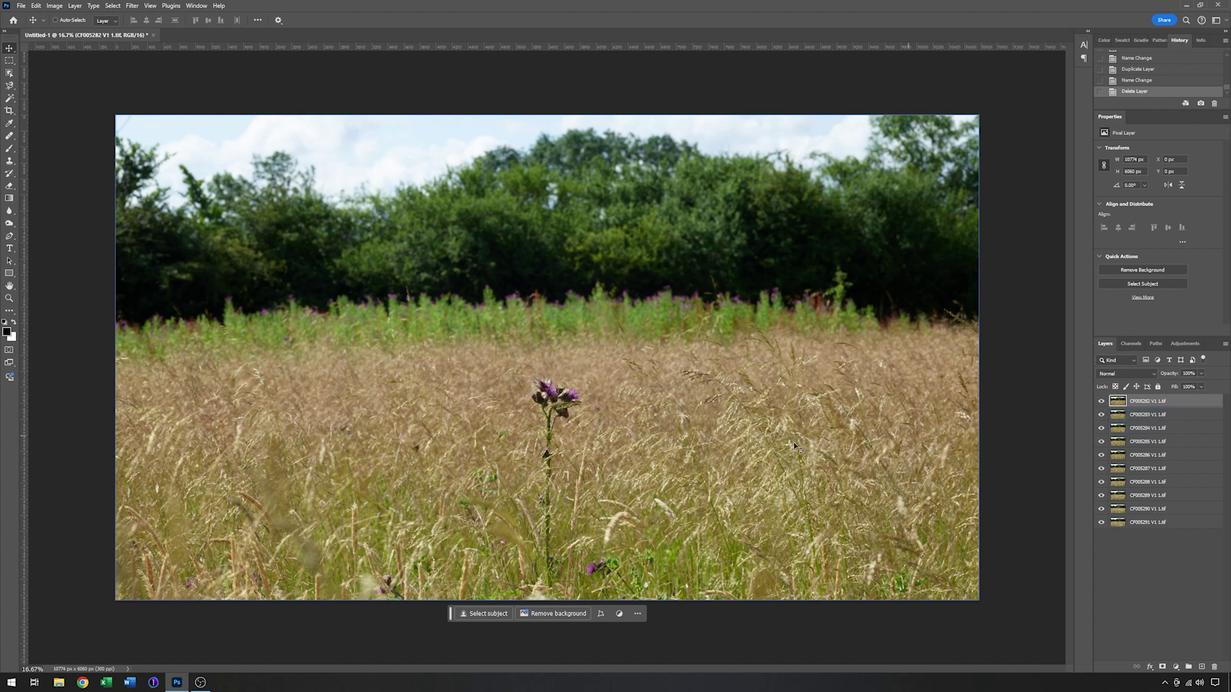
pyautogui.hotkey('ctrl', '+')
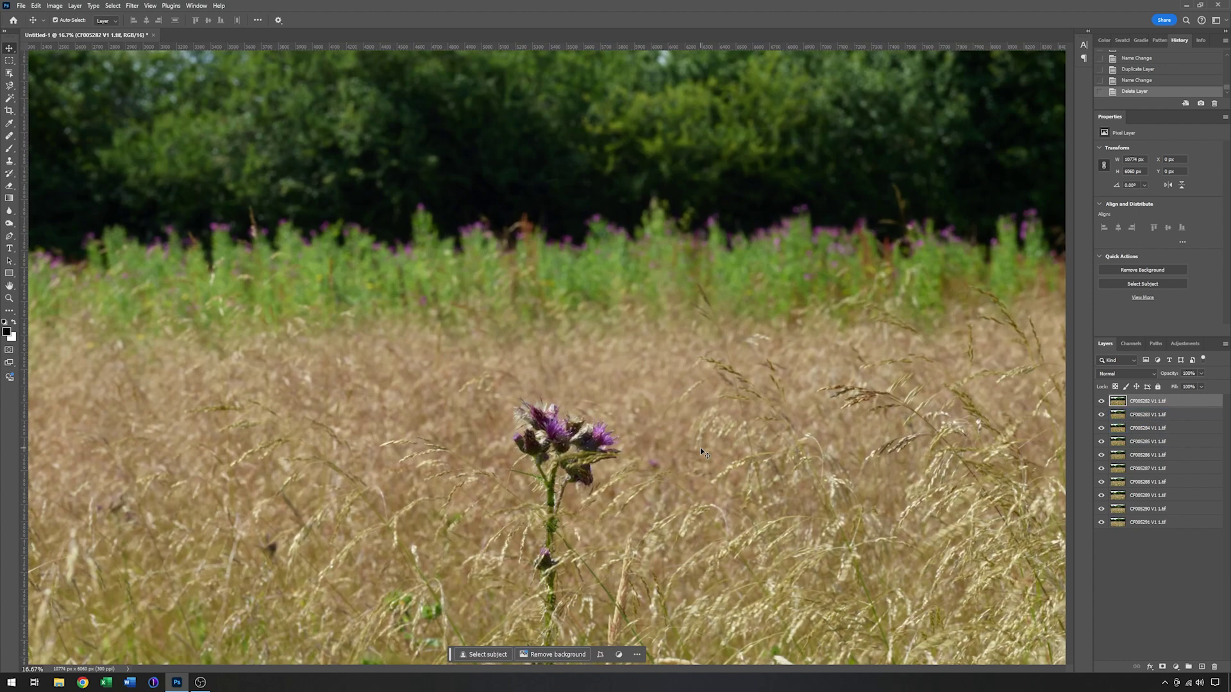
pyautogui.hotkey('ctrl', '+')
pyautogui.hotkey('ctrl', '+')
pyautogui.moveTo(902, 643); pyautogui.dragTo(471, 271)
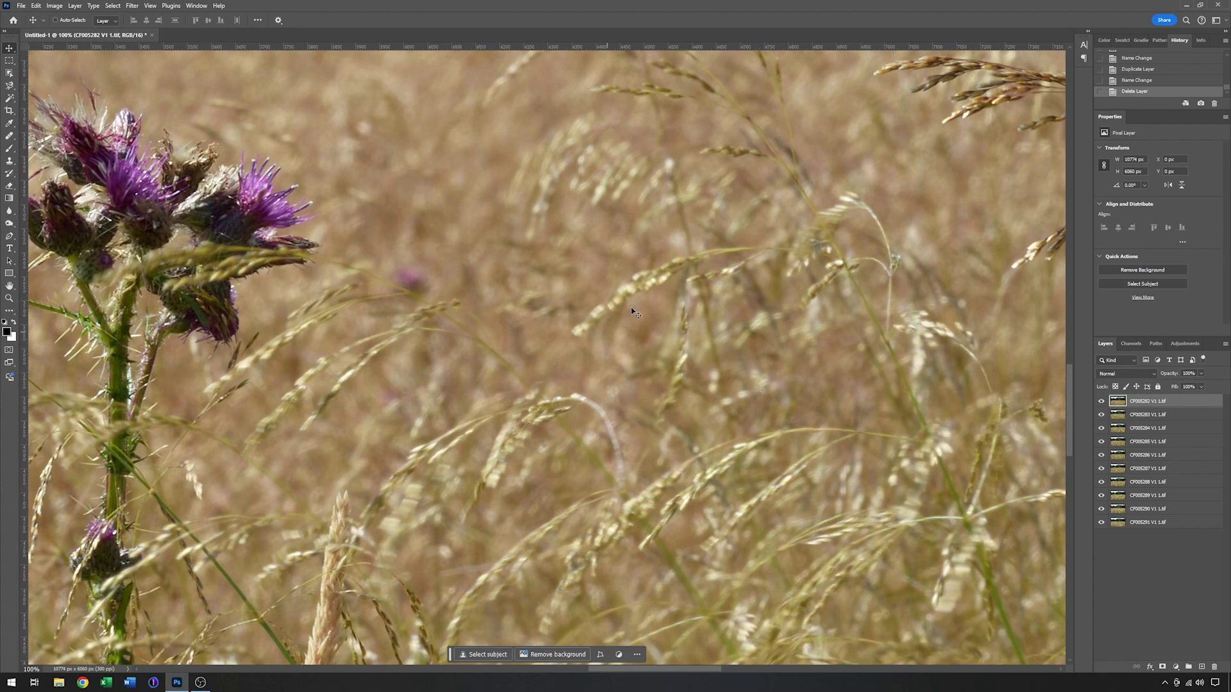
pyautogui.click(1102, 402)
pyautogui.click(1101, 415)
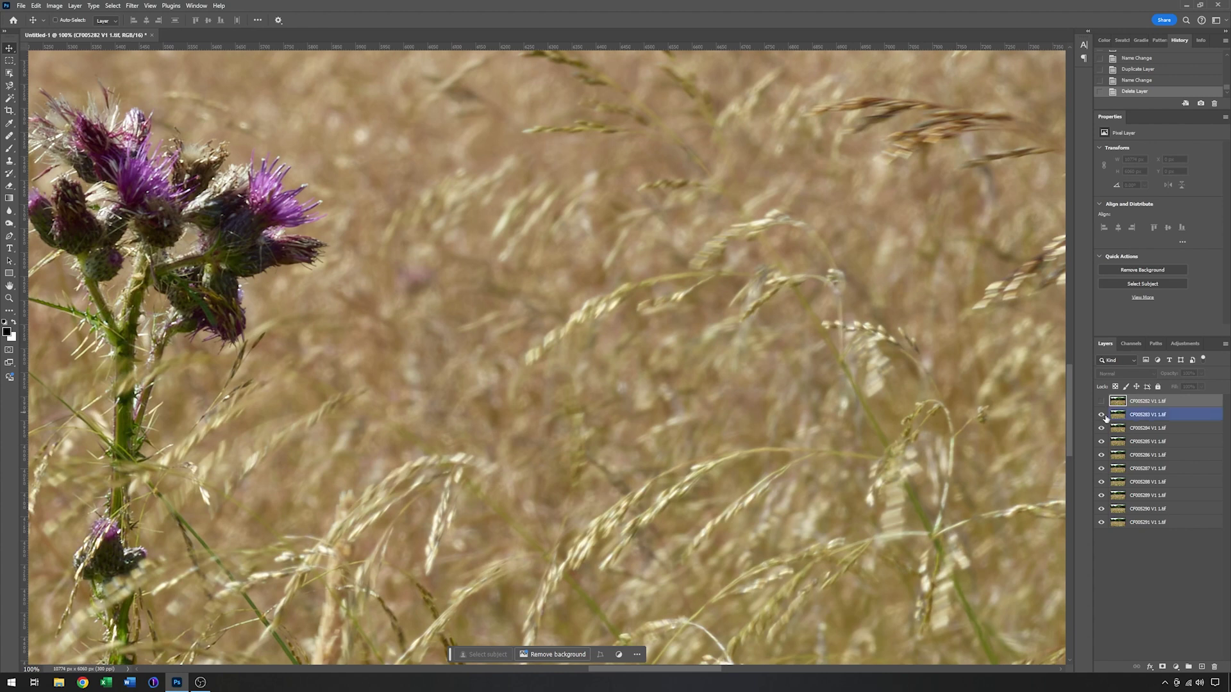
pyautogui.click(1101, 414)
pyautogui.click(1102, 428)
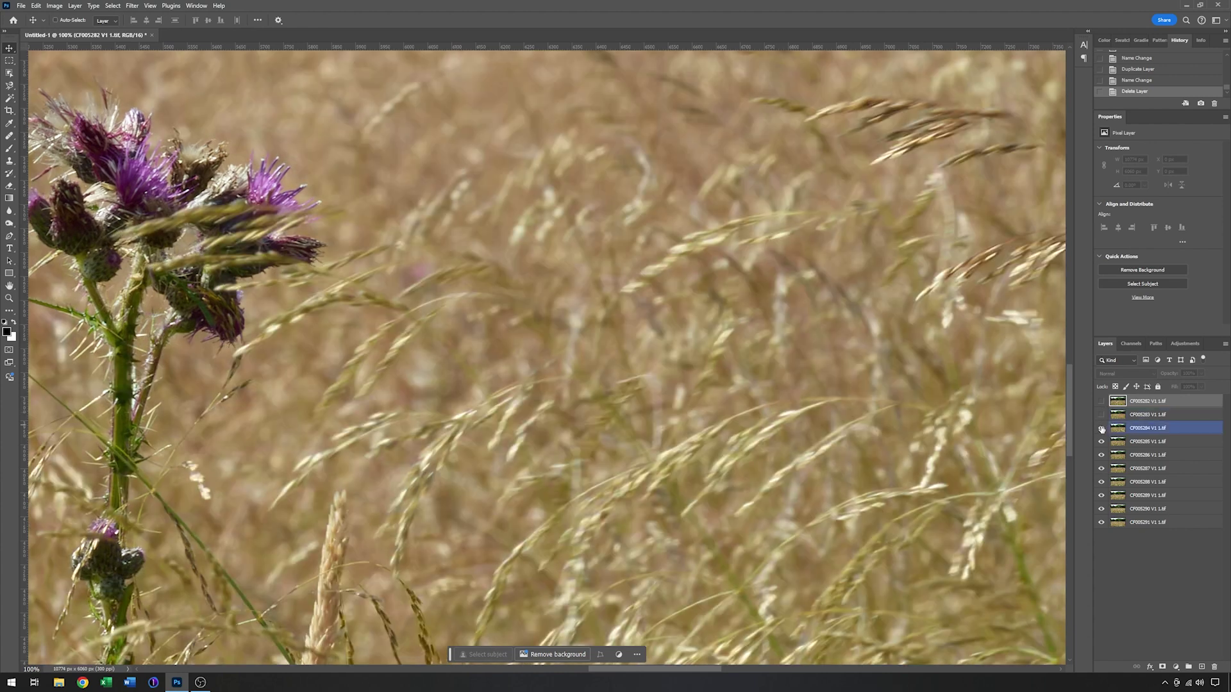
pyautogui.click(1102, 428)
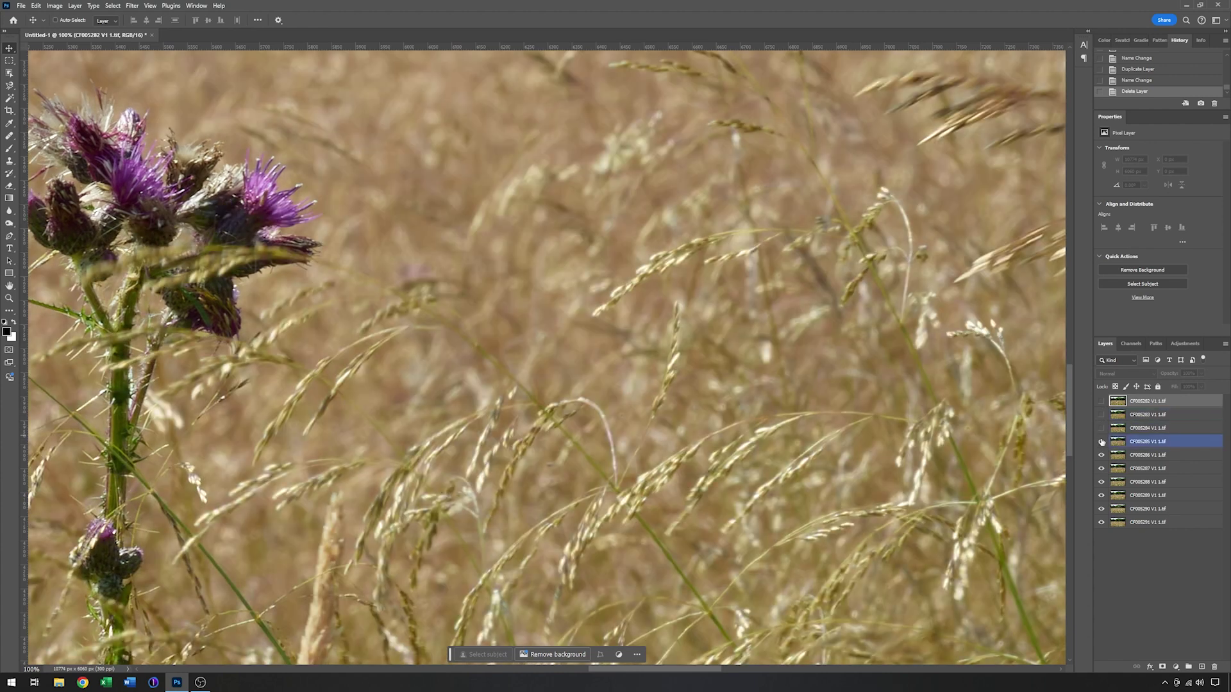
pyautogui.click(1102, 442)
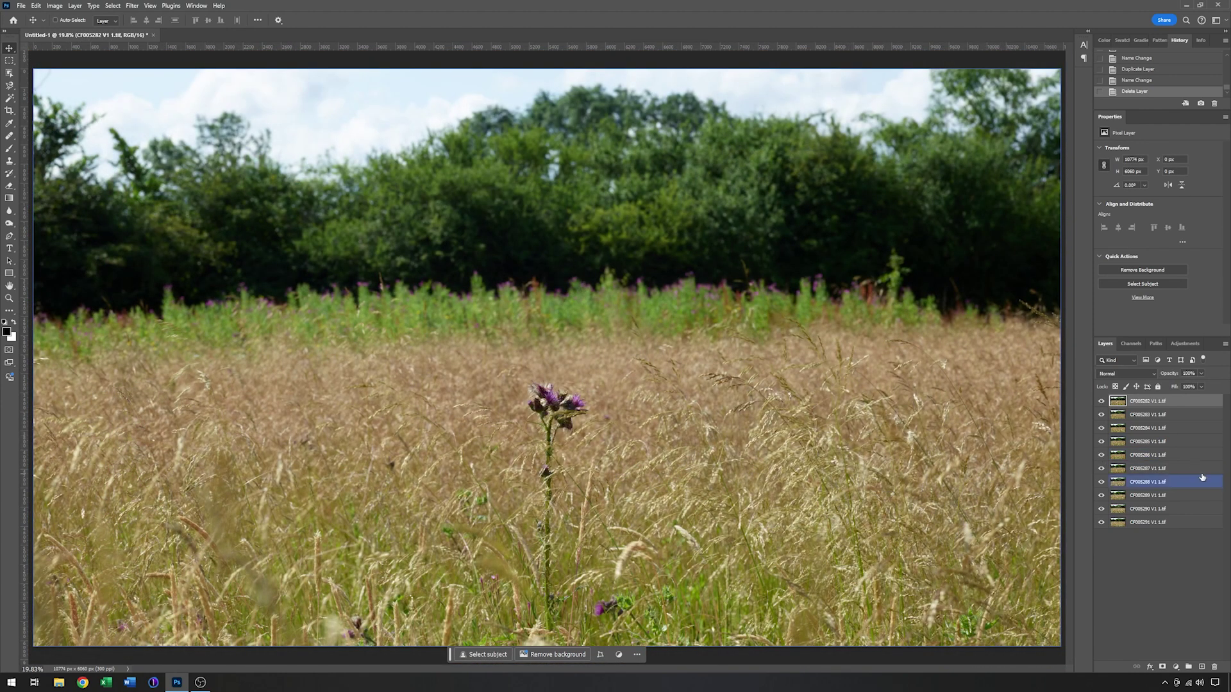
# Select all ten photo layers and convert them to a single smart object.
pyautogui.click(1157, 524)
pyautogui.moveTo(1157, 527); pyautogui.dragTo(1189, 523)
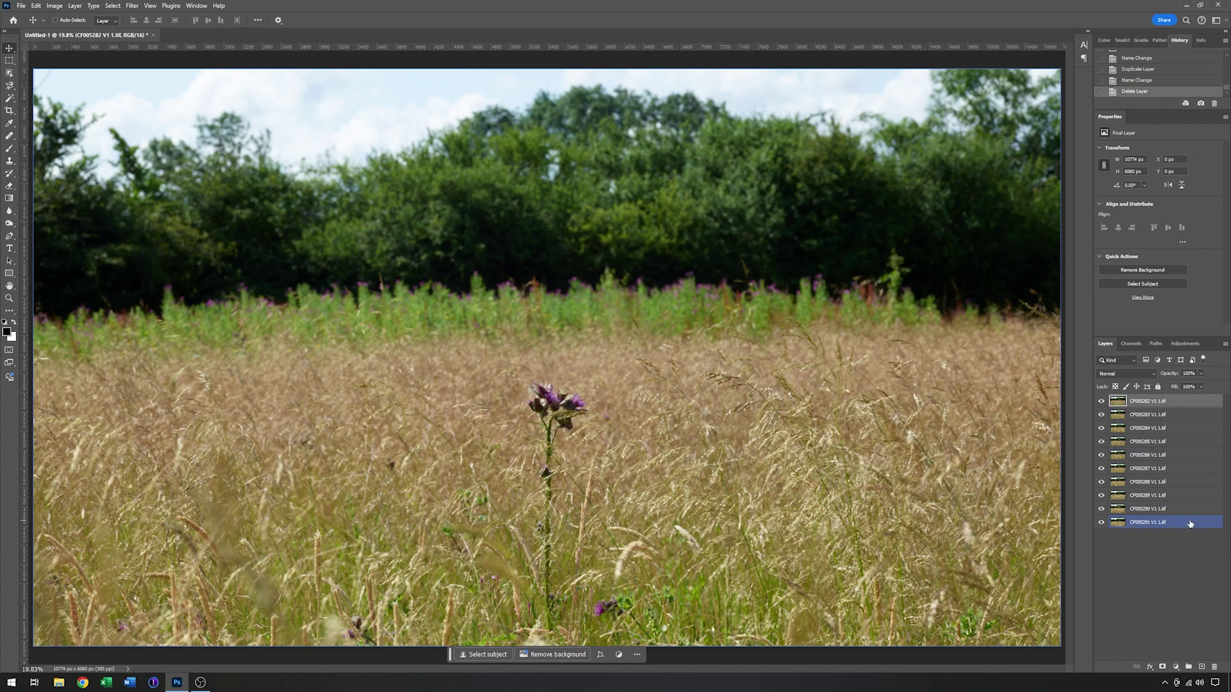
pyautogui.keyDown('shift'); pyautogui.click(1190, 523); pyautogui.keyUp('shift')
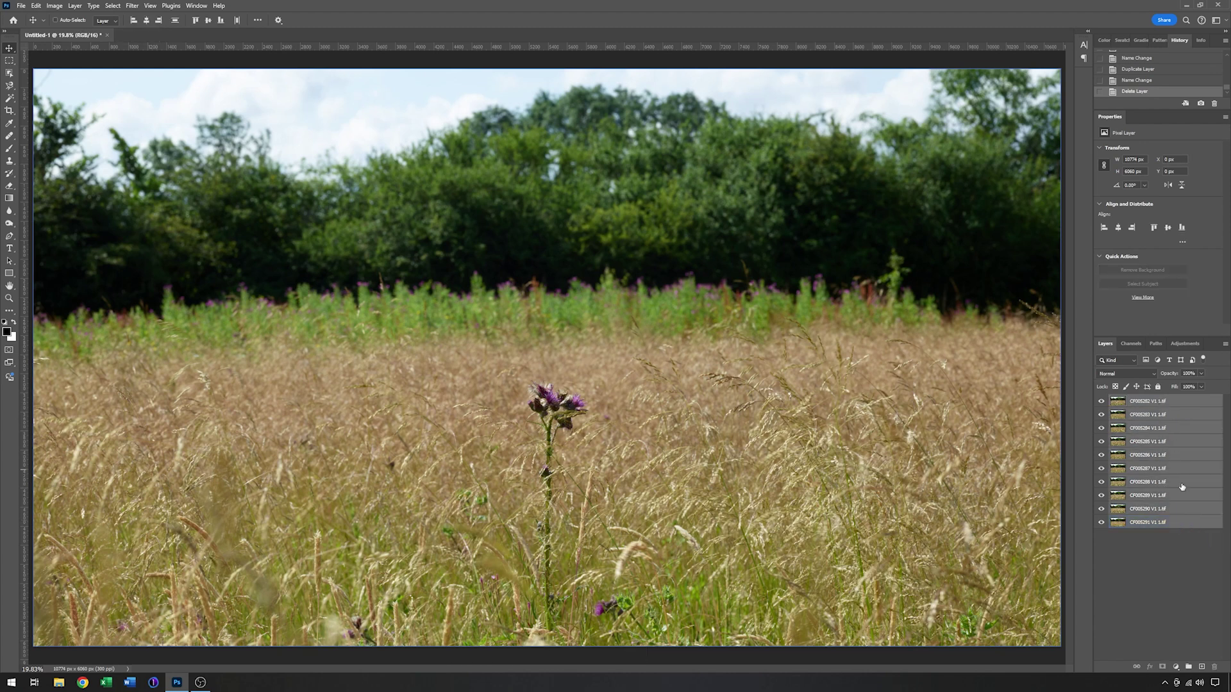
pyautogui.rightClick(1173, 510)
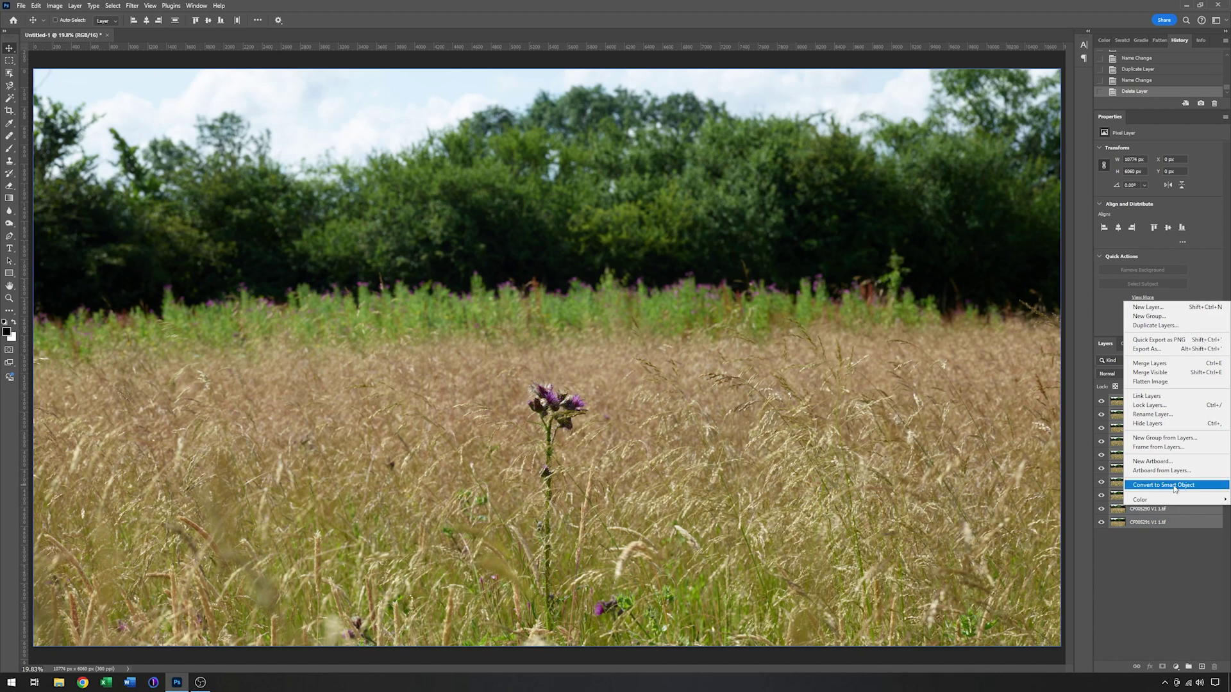
pyautogui.click(1174, 488)
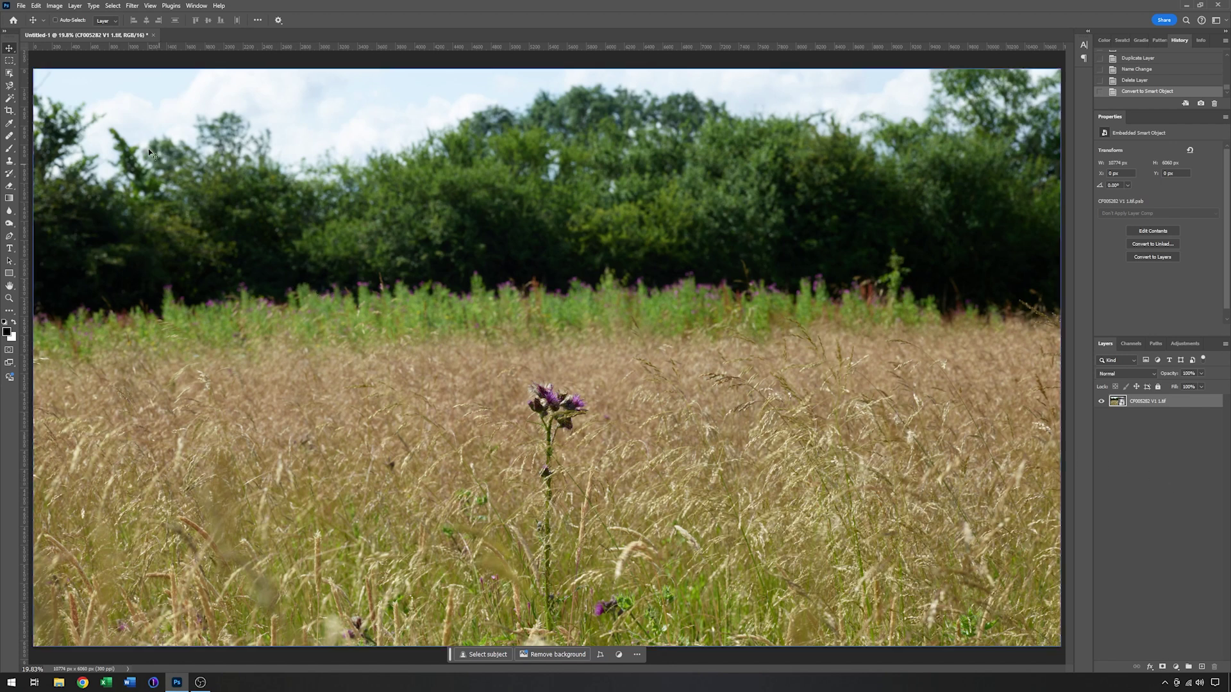
# Set the smart object's stack mode to Mean.
pyautogui.click(76, 7)
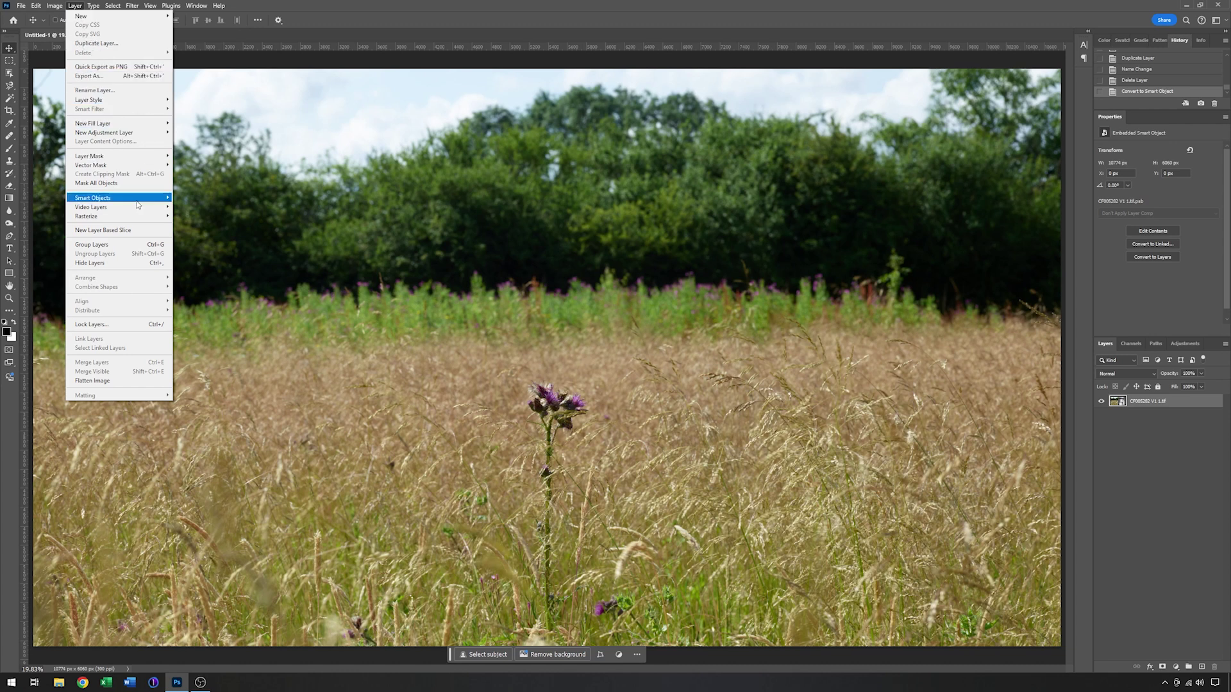
pyautogui.moveTo(138, 204)
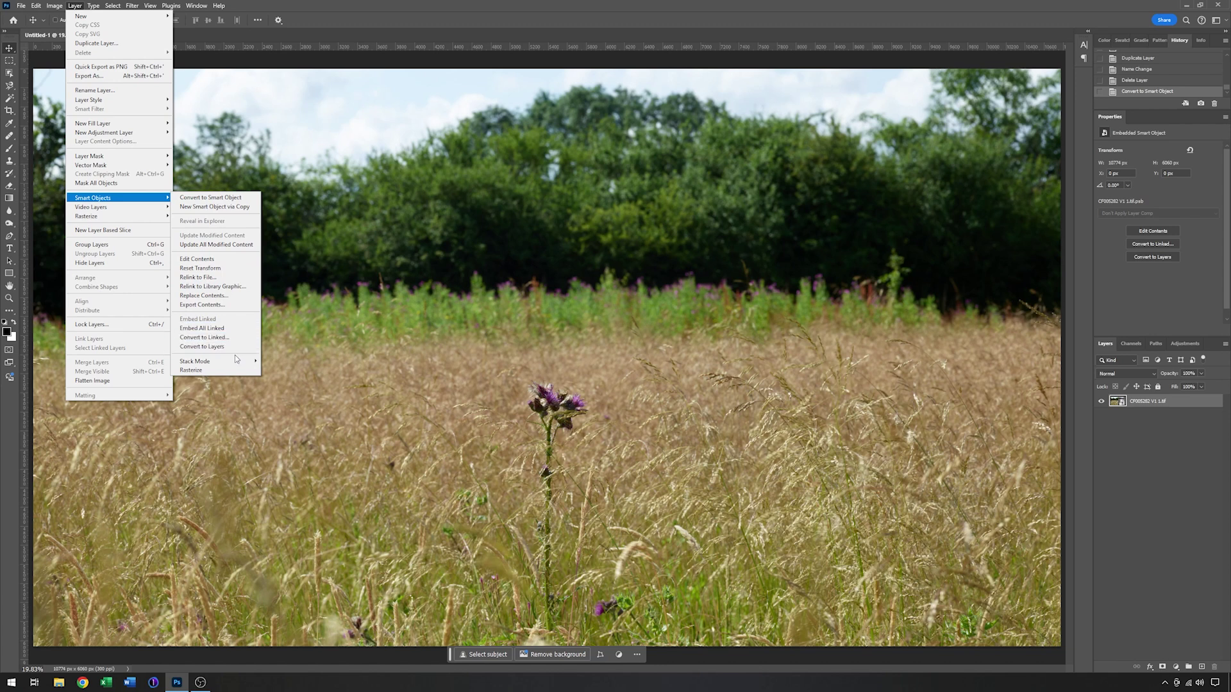
pyautogui.moveTo(236, 364)
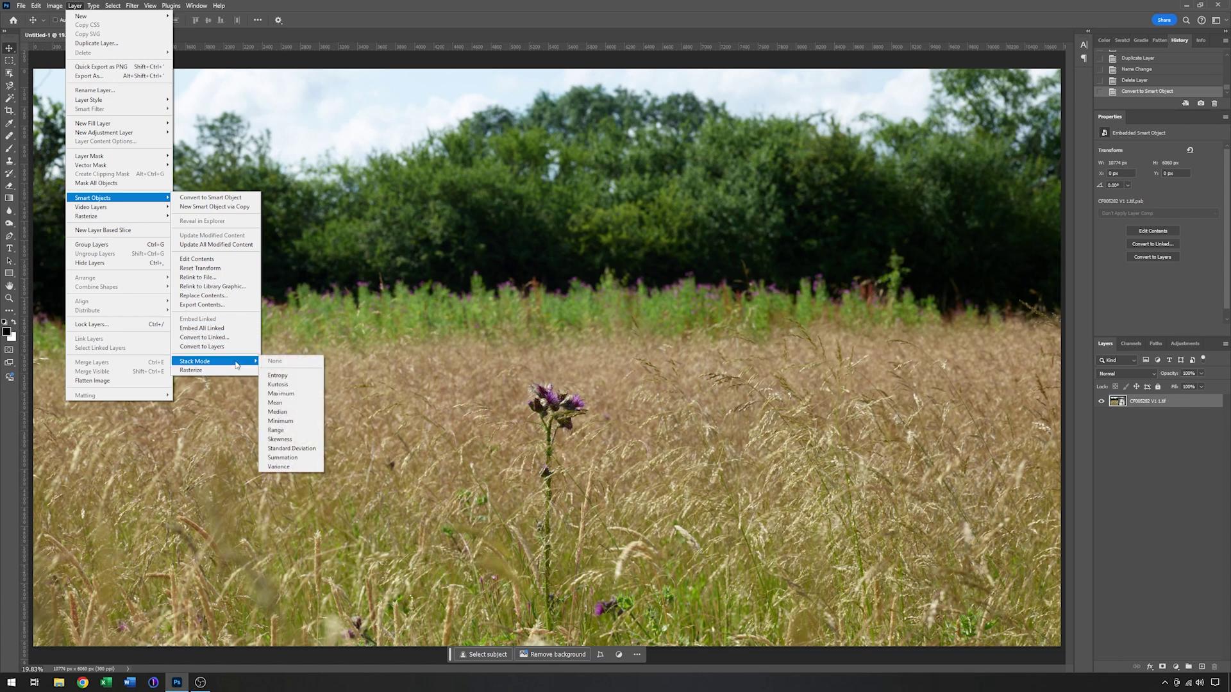
pyautogui.click(285, 404)
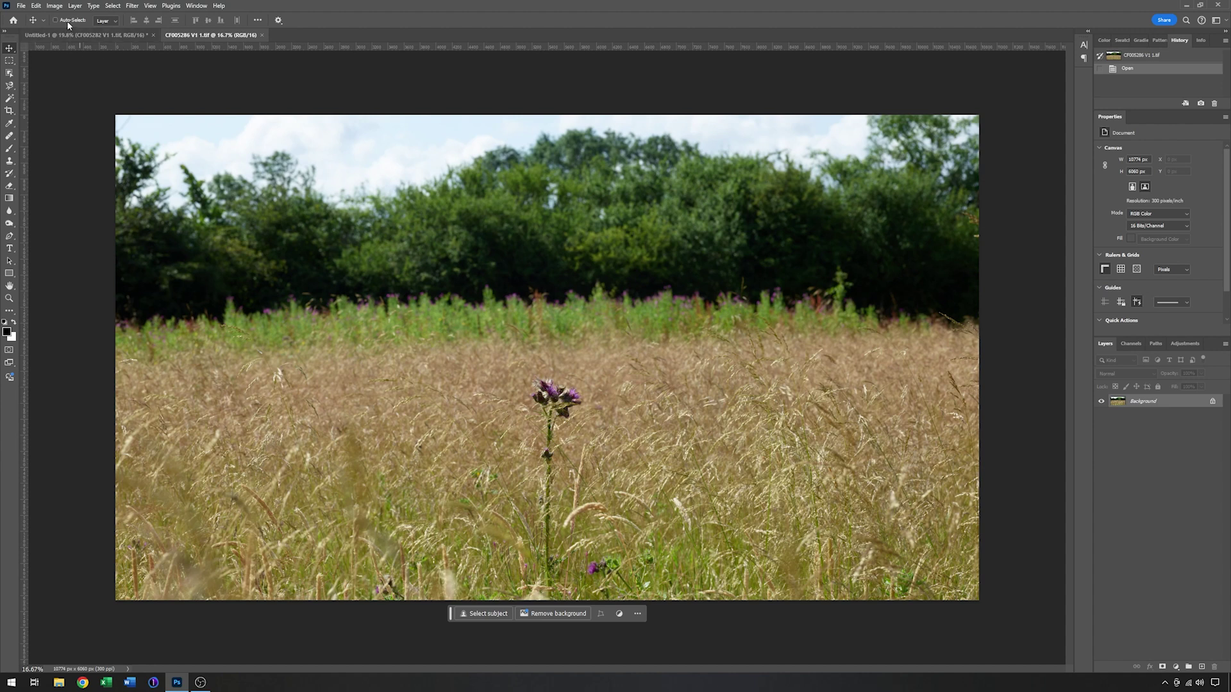
# Copy the entire CF005286 V1 photo and paste it into Untitled-1 as a new layer above the smart object.
pyautogui.click(113, 5)
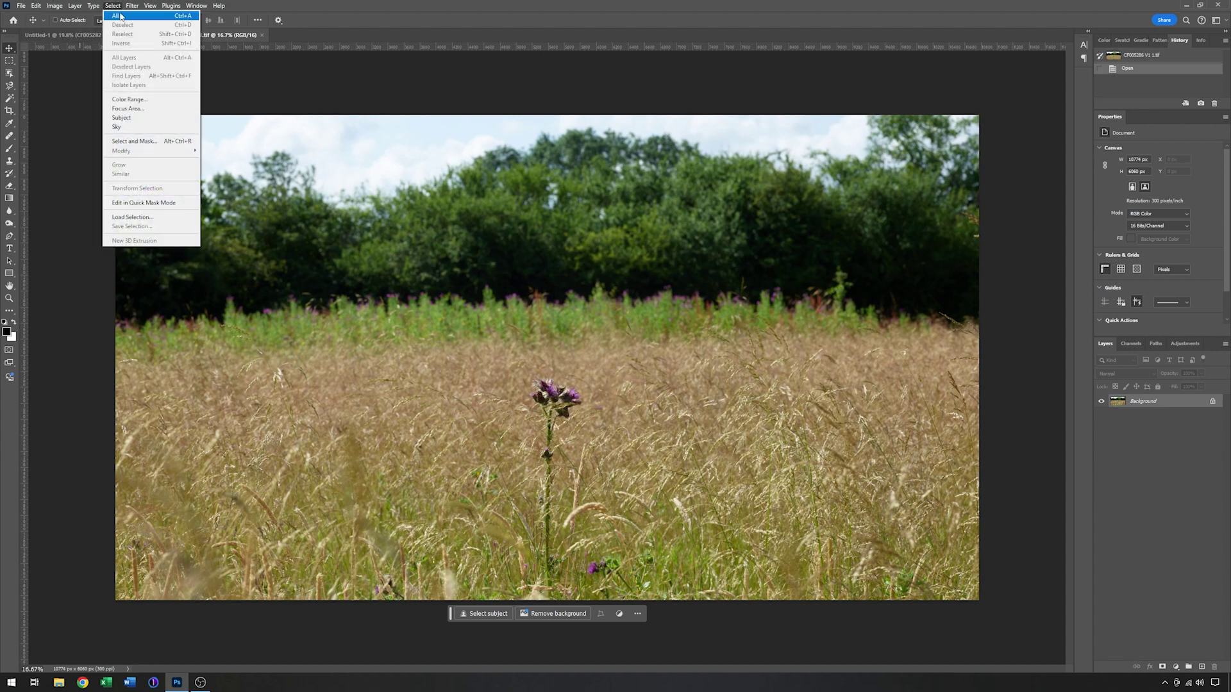
pyautogui.click(120, 16)
pyautogui.click(36, 6)
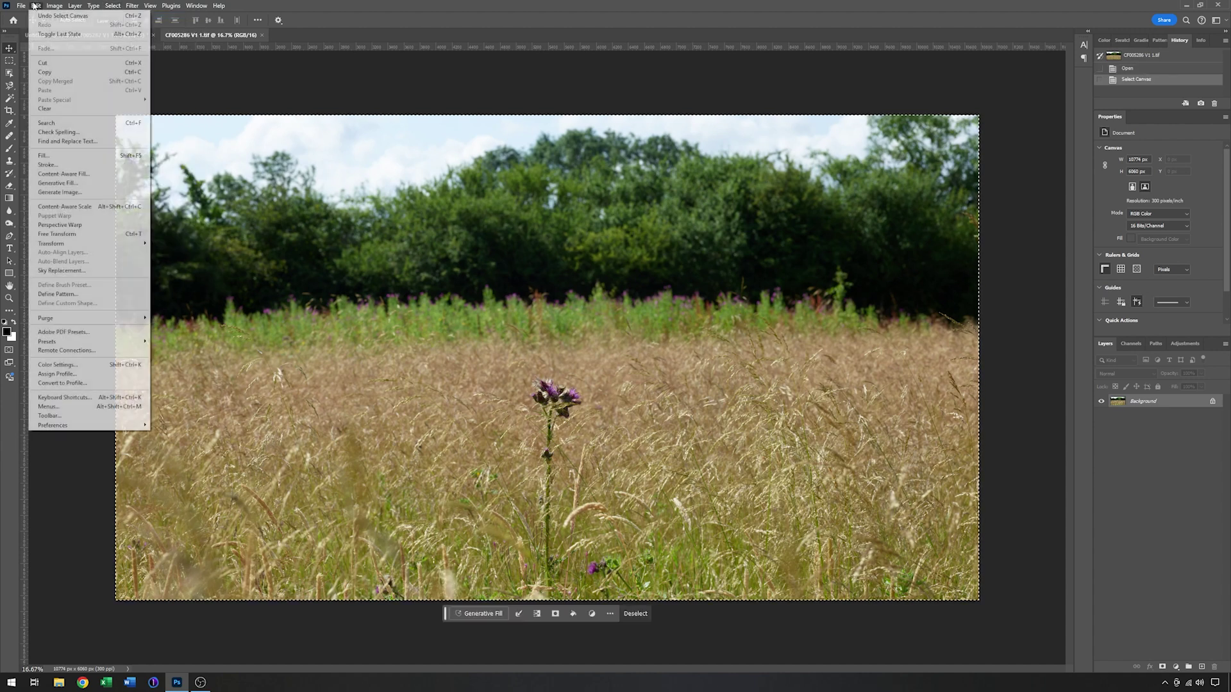
pyautogui.click(54, 72)
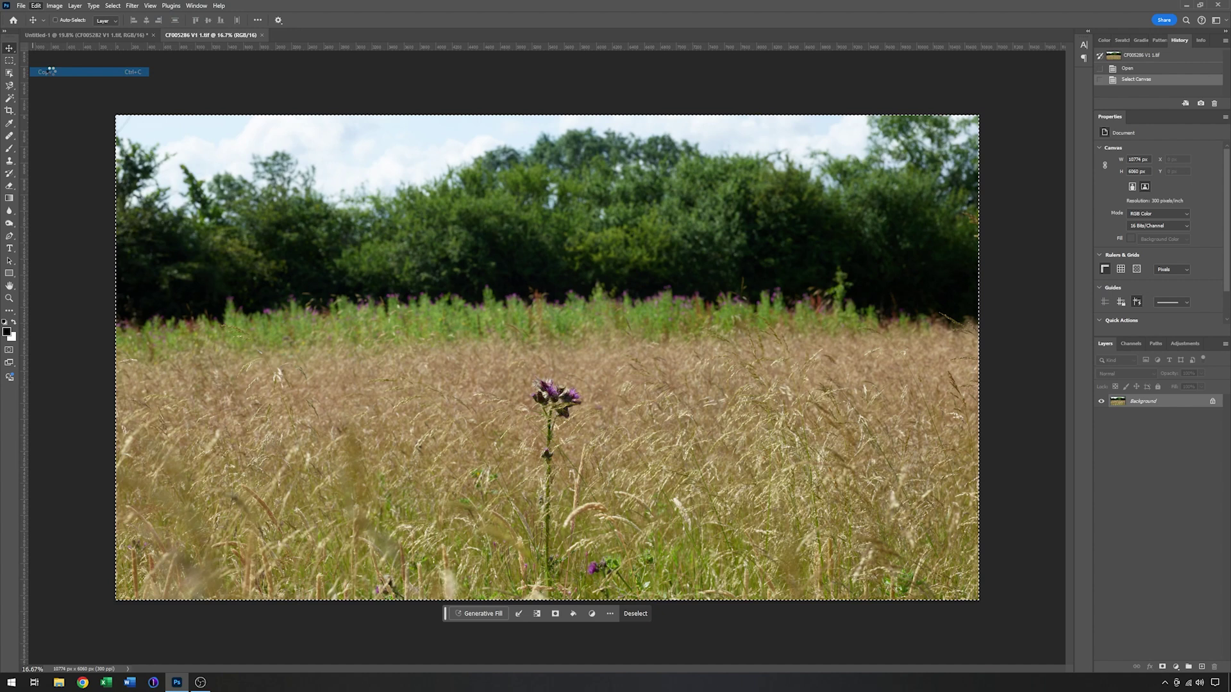
pyautogui.click(91, 35)
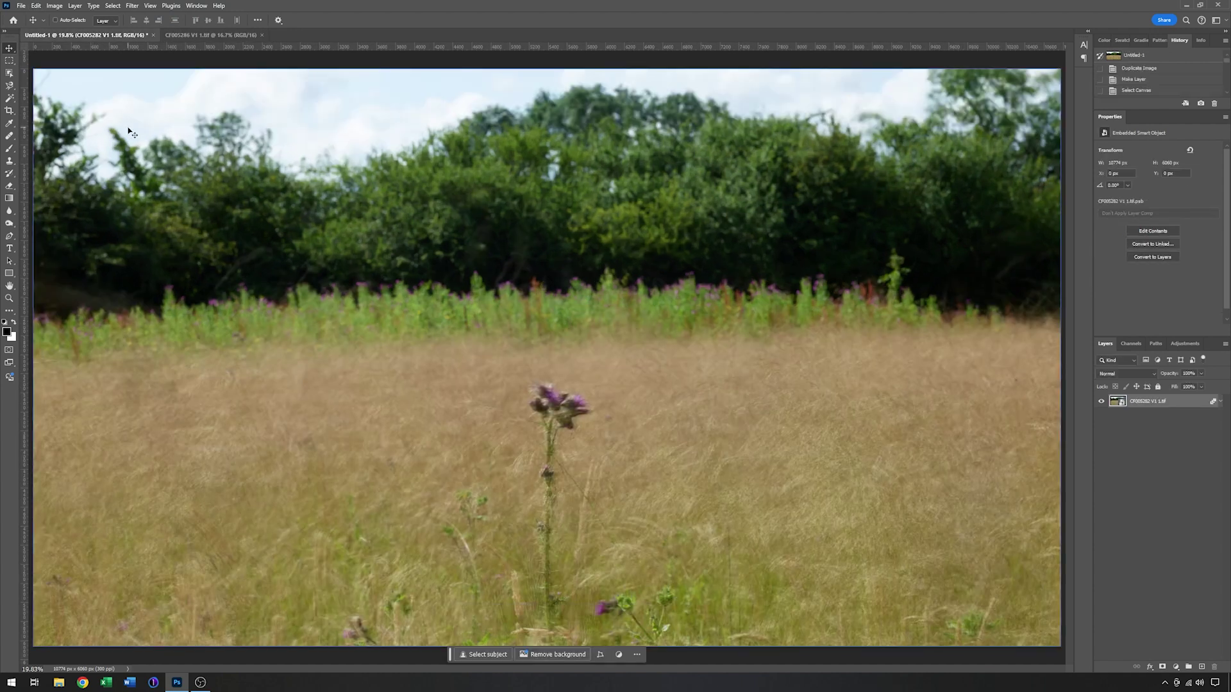
pyautogui.click(37, 6)
pyautogui.click(45, 90)
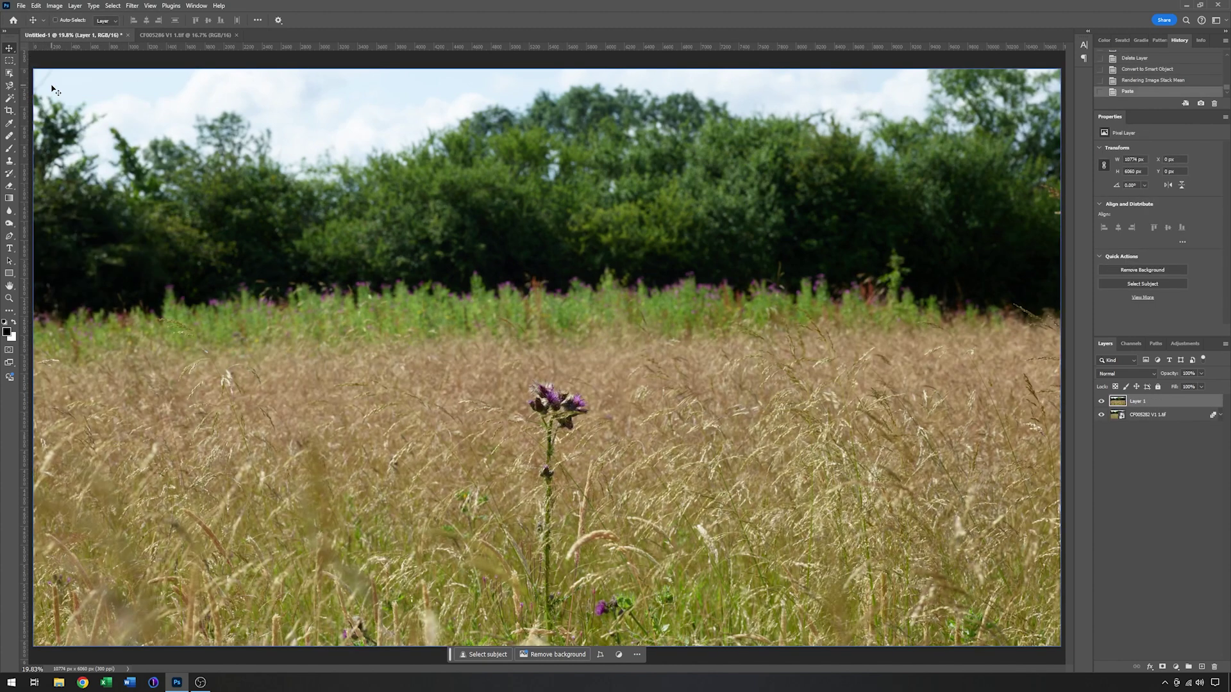
pyautogui.moveTo(1127, 399)
pyautogui.mouseDown()
pyautogui.moveTo(1112, 417)
pyautogui.moveTo(1104, 405)
pyautogui.mouseUp()
pyautogui.click(1102, 403)
pyautogui.click(1102, 403)
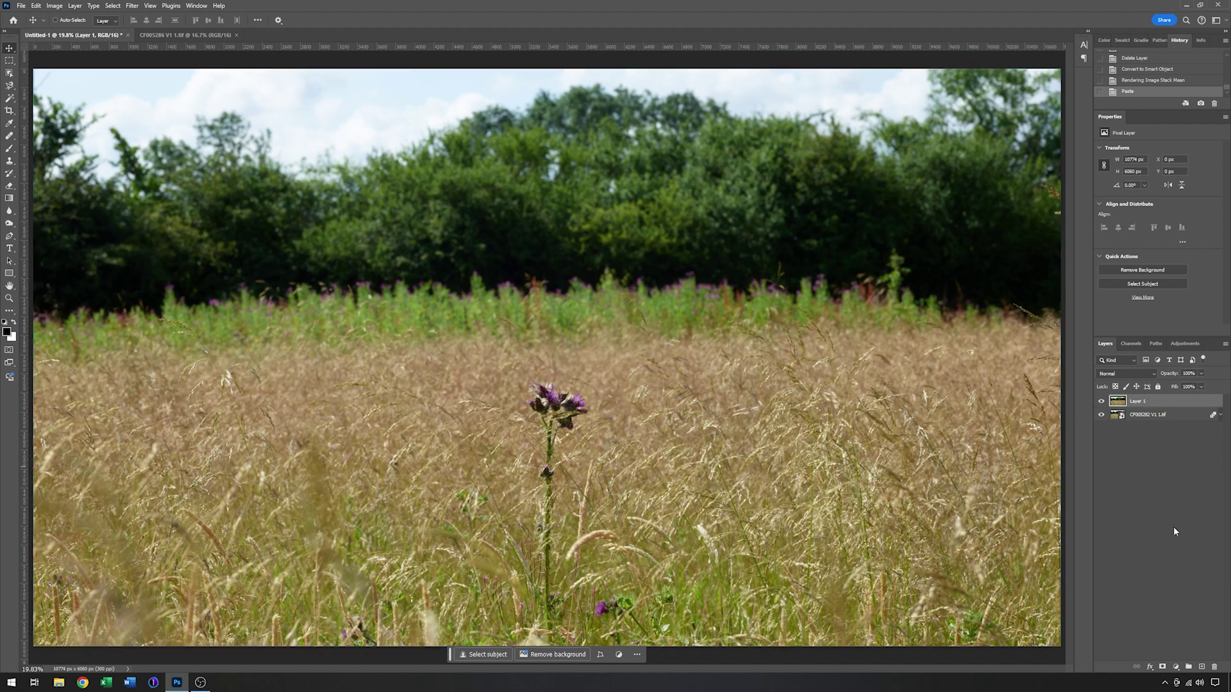
# Add a layer mask to Layer 1 and invert it to black.
pyautogui.click(1162, 667)
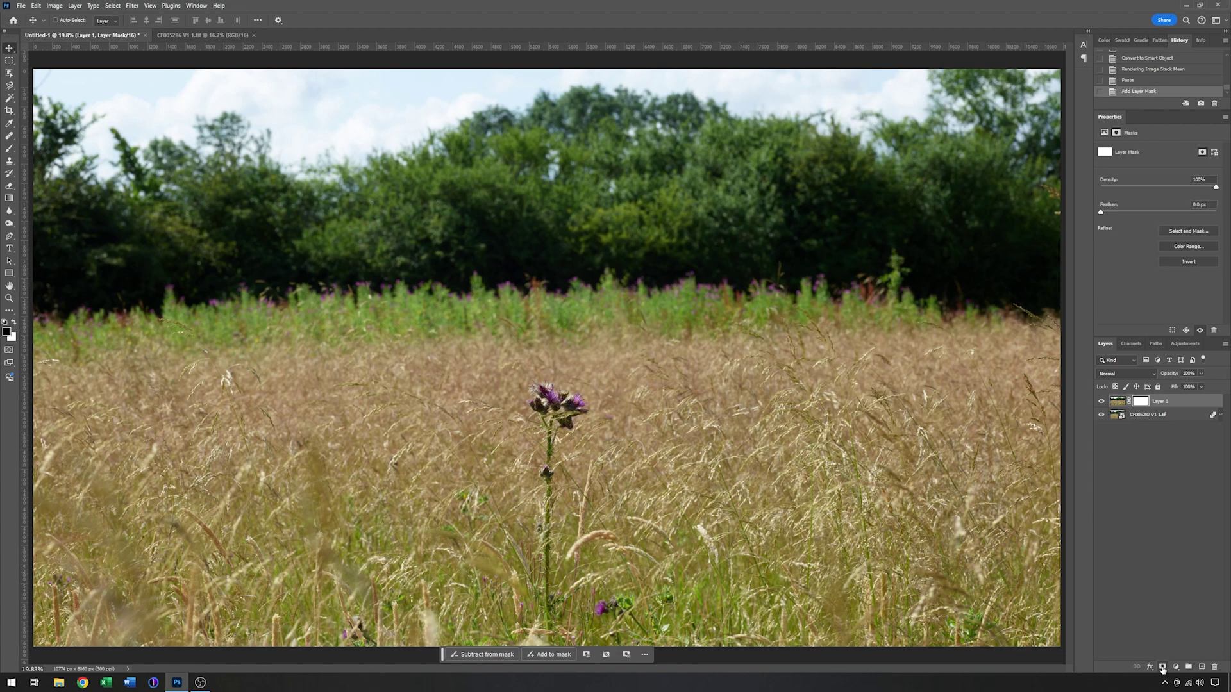
pyautogui.click(1188, 263)
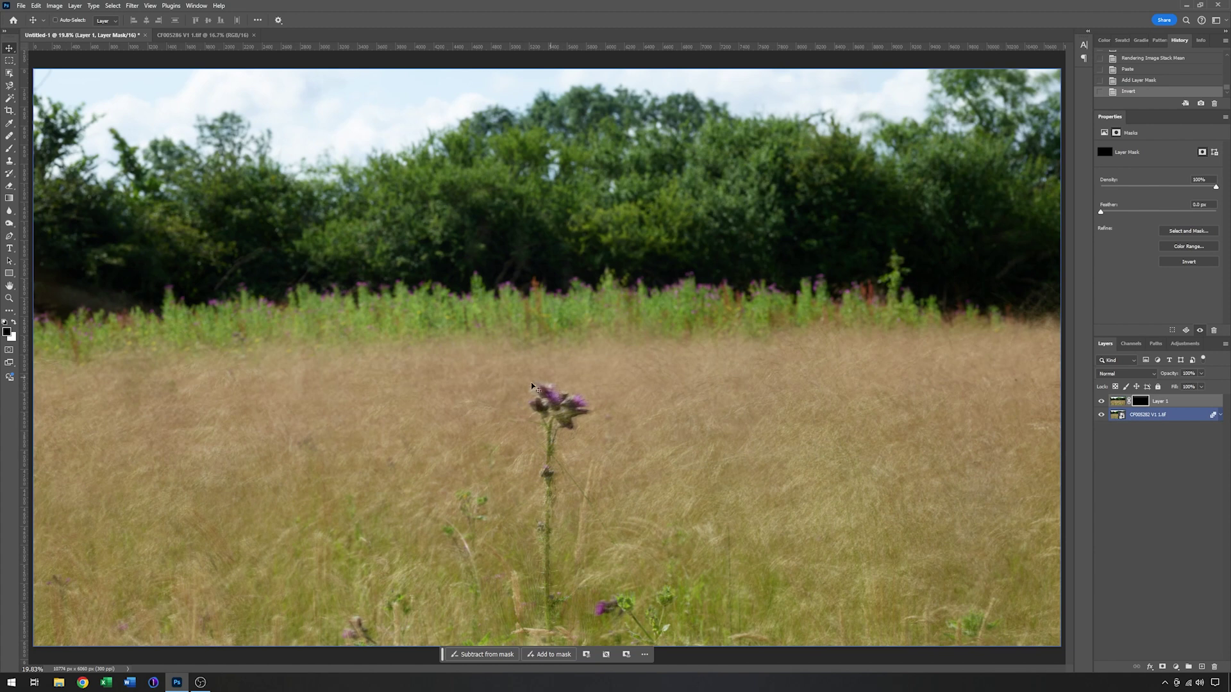
# Paint white on Layer 1's mask with a small soft brush over the thistle's flower head and upper stem to restore their sharpness.
pyautogui.click(14, 323)
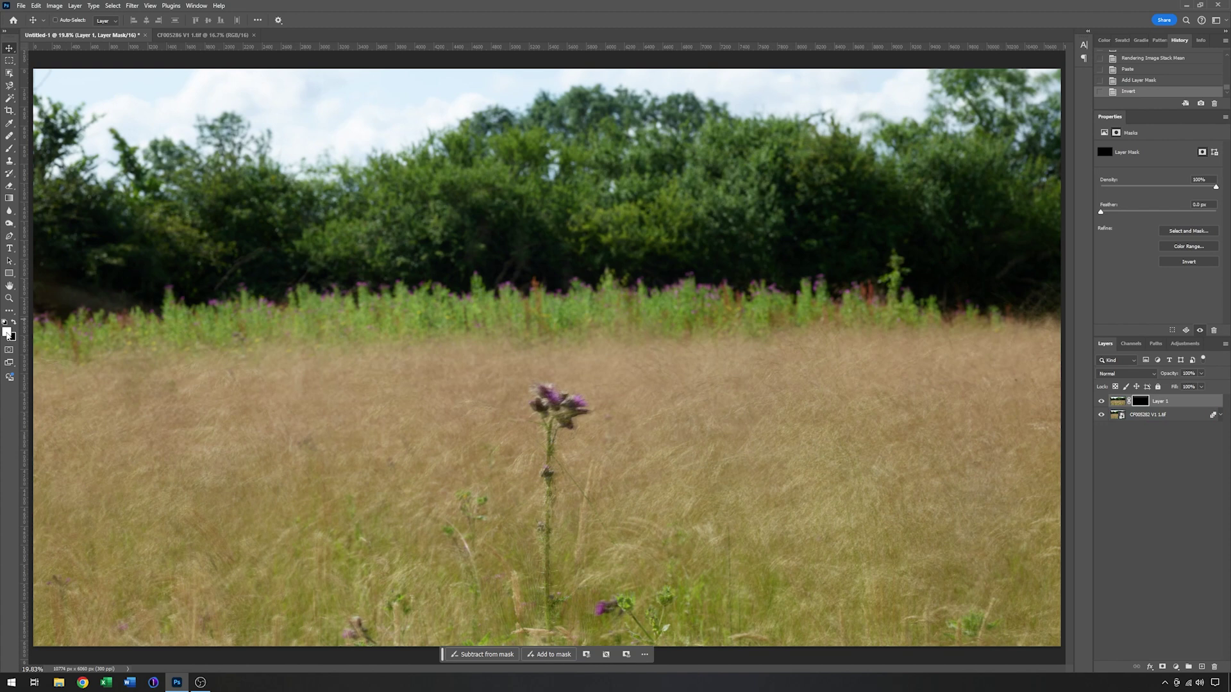
pyautogui.click(10, 150)
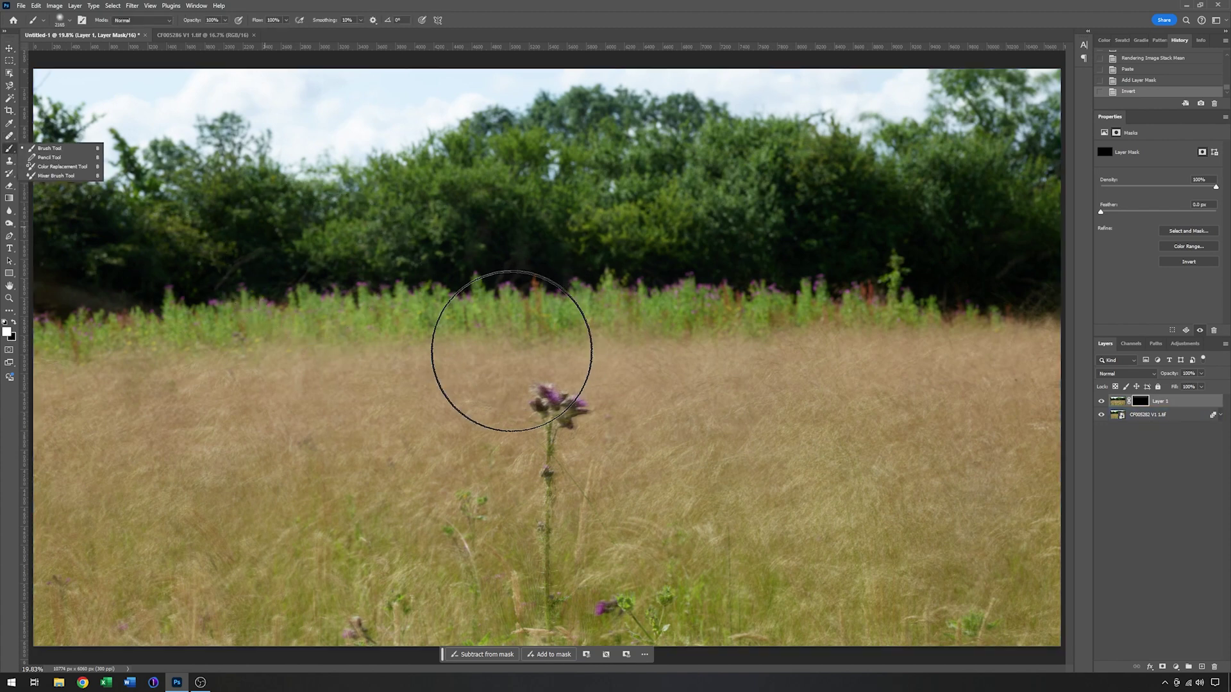
pyautogui.rightClick(525, 339)
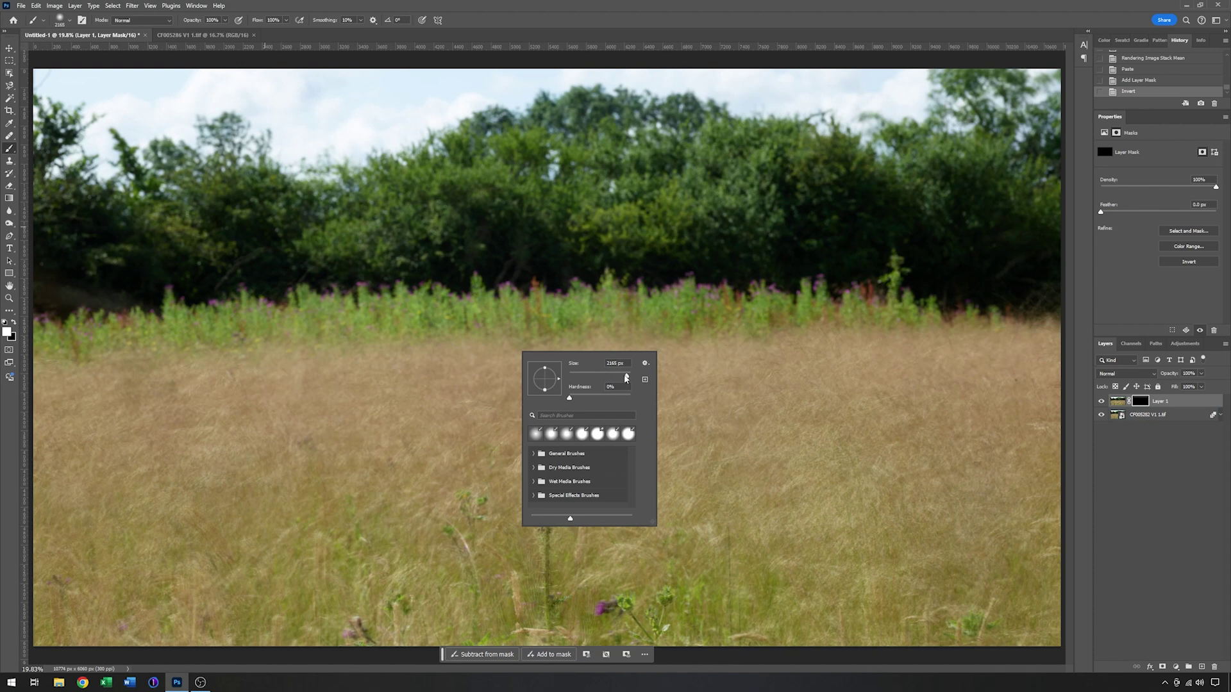
pyautogui.moveTo(626, 377); pyautogui.dragTo(602, 376)
pyautogui.press('Return')
pyautogui.click(538, 388)
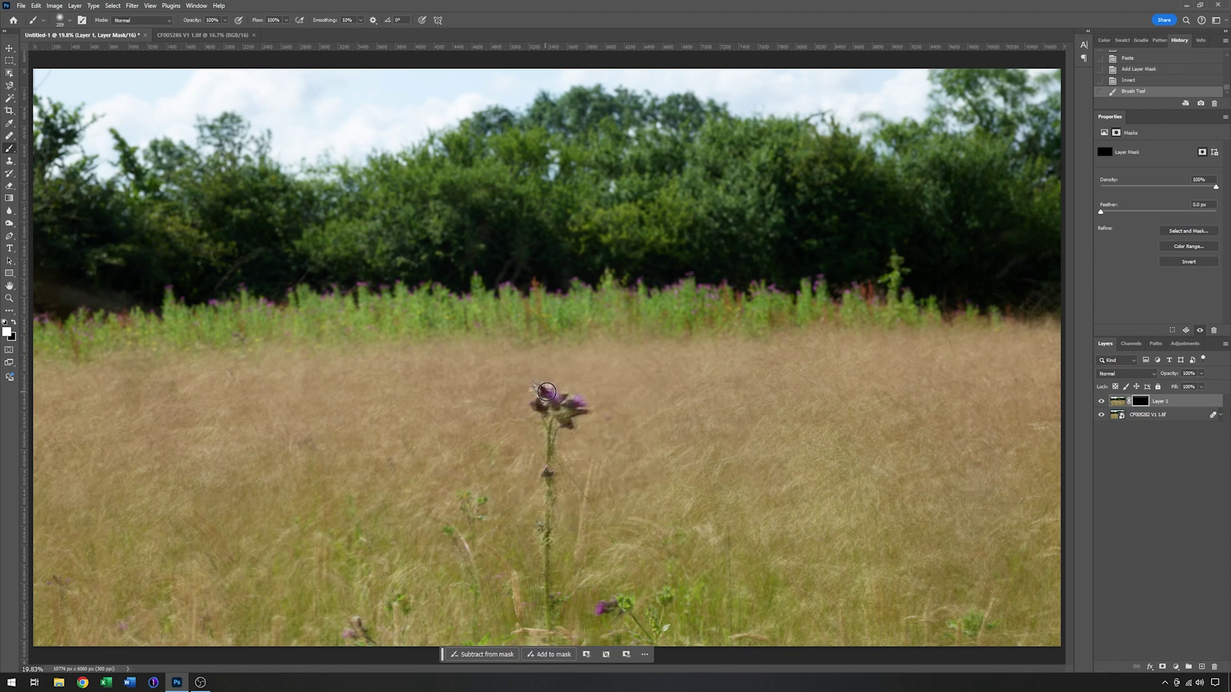
pyautogui.moveTo(544, 388)
pyautogui.mouseDown()
pyautogui.moveTo(581, 401)
pyautogui.moveTo(586, 414)
pyautogui.moveTo(565, 426)
pyautogui.moveTo(539, 400)
pyautogui.moveTo(536, 416)
pyautogui.moveTo(533, 401)
pyautogui.moveTo(560, 414)
pyautogui.moveTo(545, 439)
pyautogui.mouseUp()
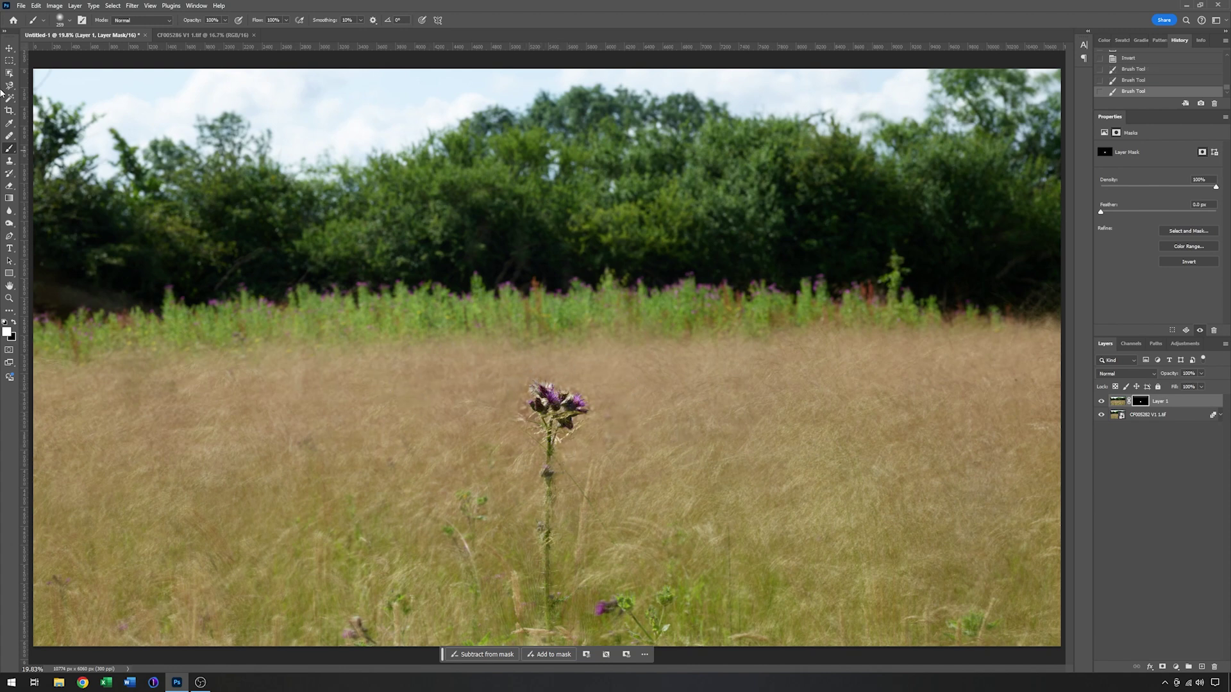
# Straighten the horizon and crop the image at 16:9 to about 7300 px wide around the thistle, cutting out most of the sky.
pyautogui.click(9, 110)
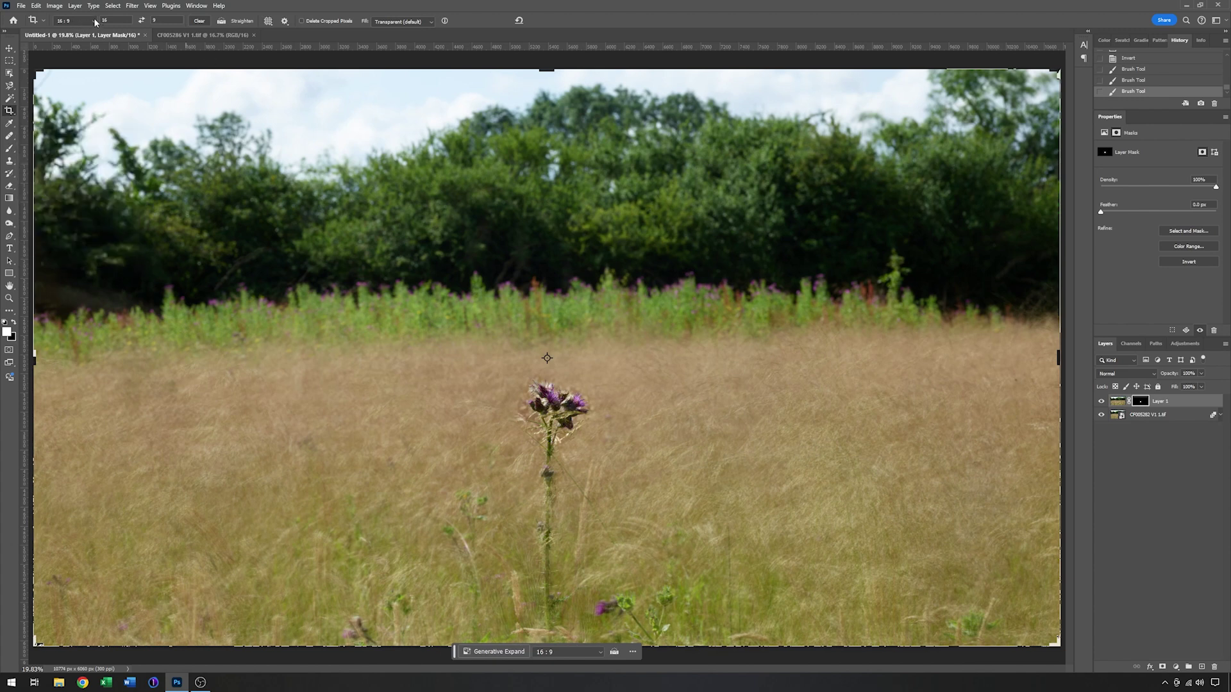
pyautogui.moveTo(33, 68); pyautogui.dragTo(108, 145)
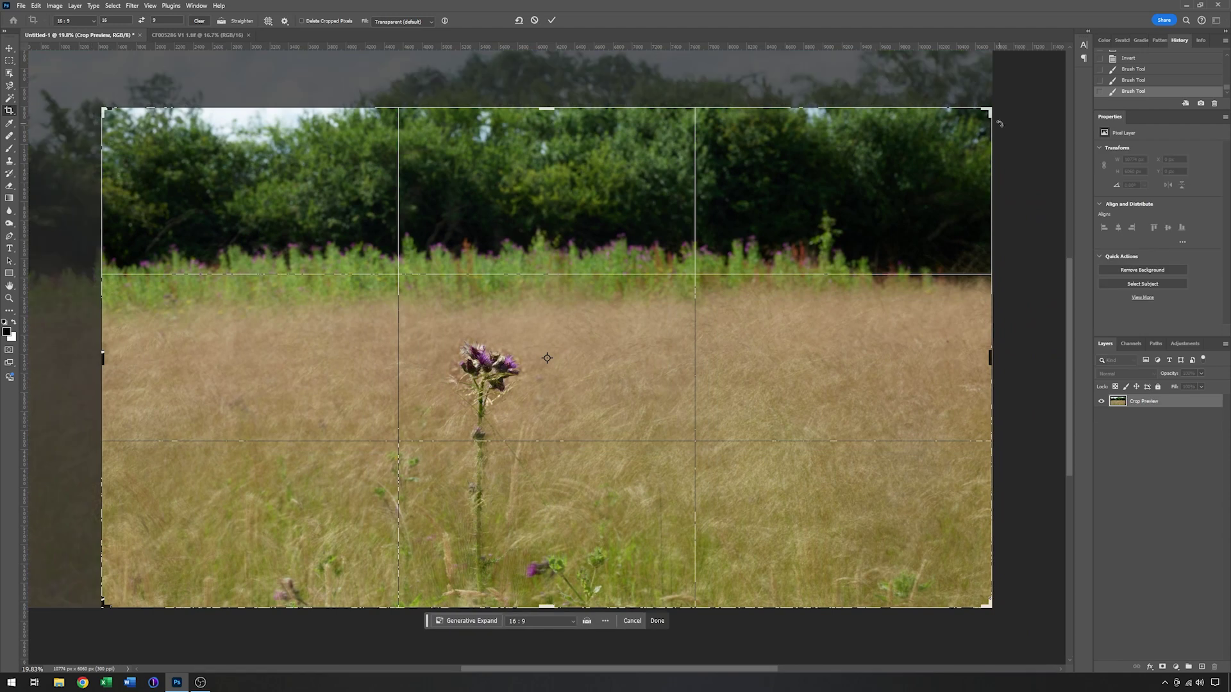
pyautogui.moveTo(999, 123); pyautogui.dragTo(947, 128)
pyautogui.moveTo(774, 213); pyautogui.dragTo(793, 263)
pyautogui.moveTo(940, 131)
pyautogui.mouseDown()
pyautogui.moveTo(971, 122)
pyautogui.moveTo(950, 147)
pyautogui.mouseUp()
pyautogui.click(165, 570)
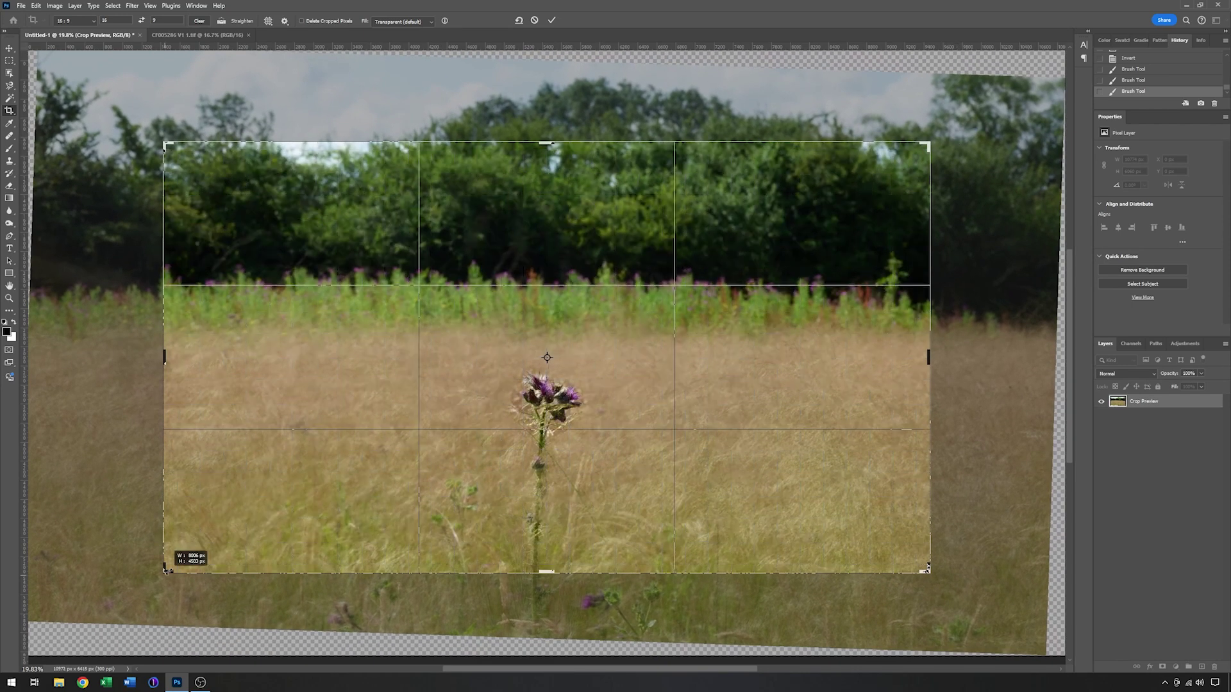
pyautogui.moveTo(166, 570); pyautogui.dragTo(234, 532)
pyautogui.moveTo(878, 177)
pyautogui.mouseDown()
pyautogui.moveTo(833, 202)
pyautogui.moveTo(876, 193)
pyautogui.moveTo(876, 167)
pyautogui.mouseUp()
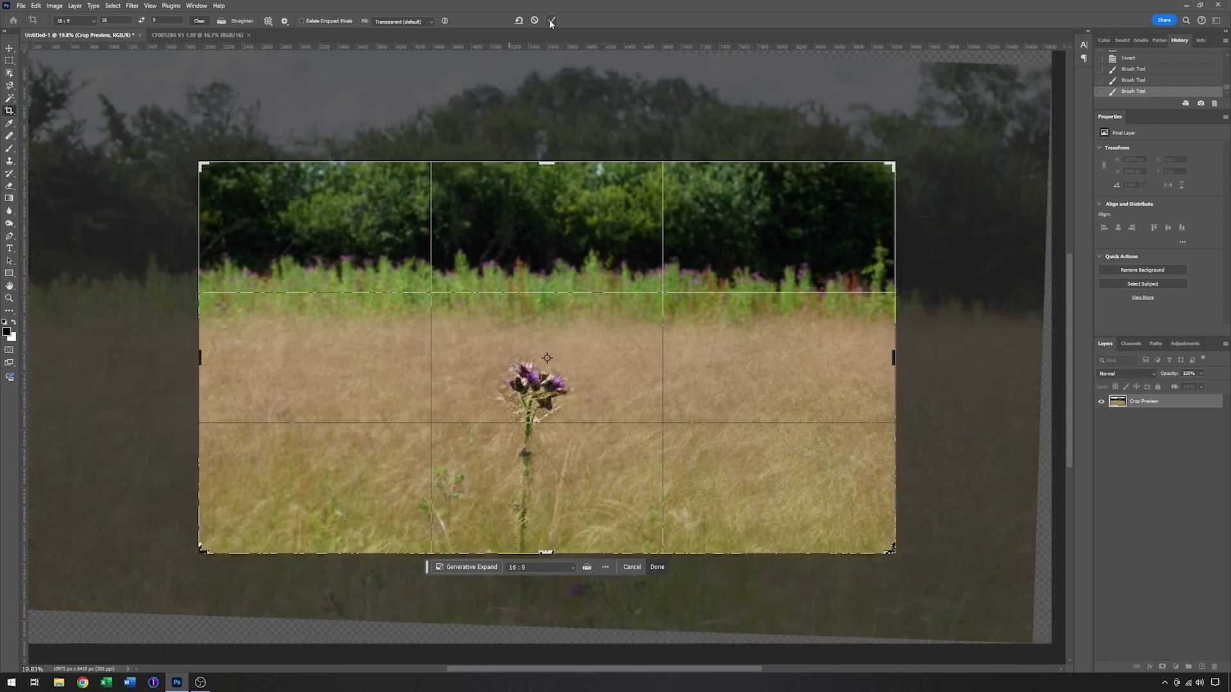
pyautogui.click(549, 23)
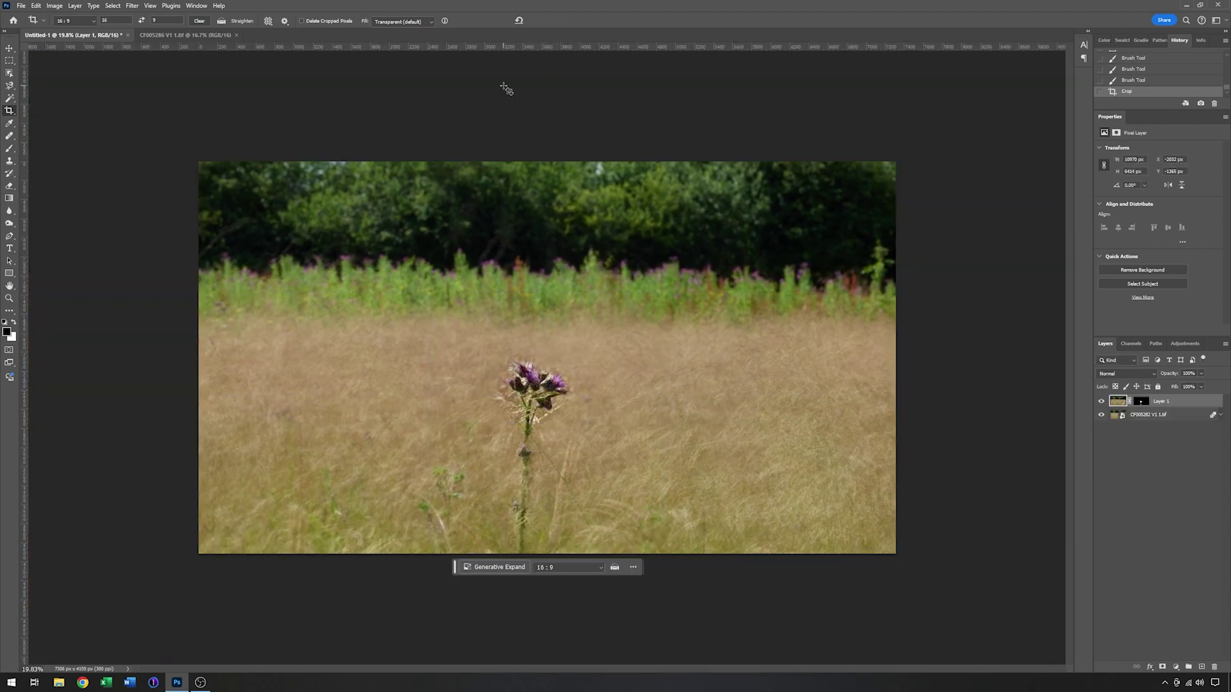